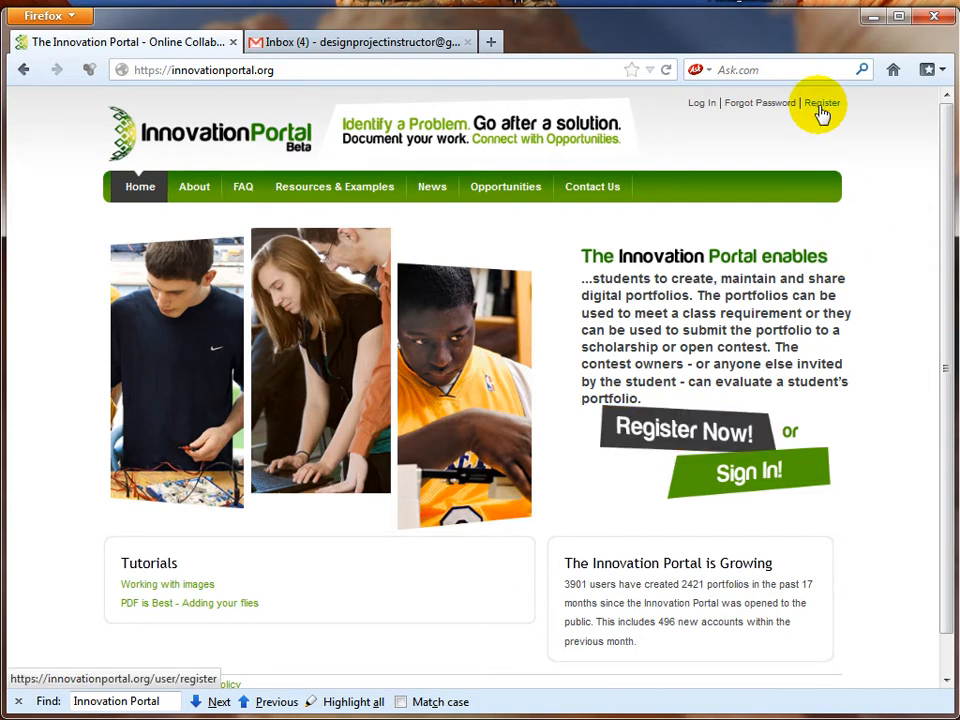
Step: Open the registration form and fill in the instructor's username and Gmail e-mail address
click(668, 436)
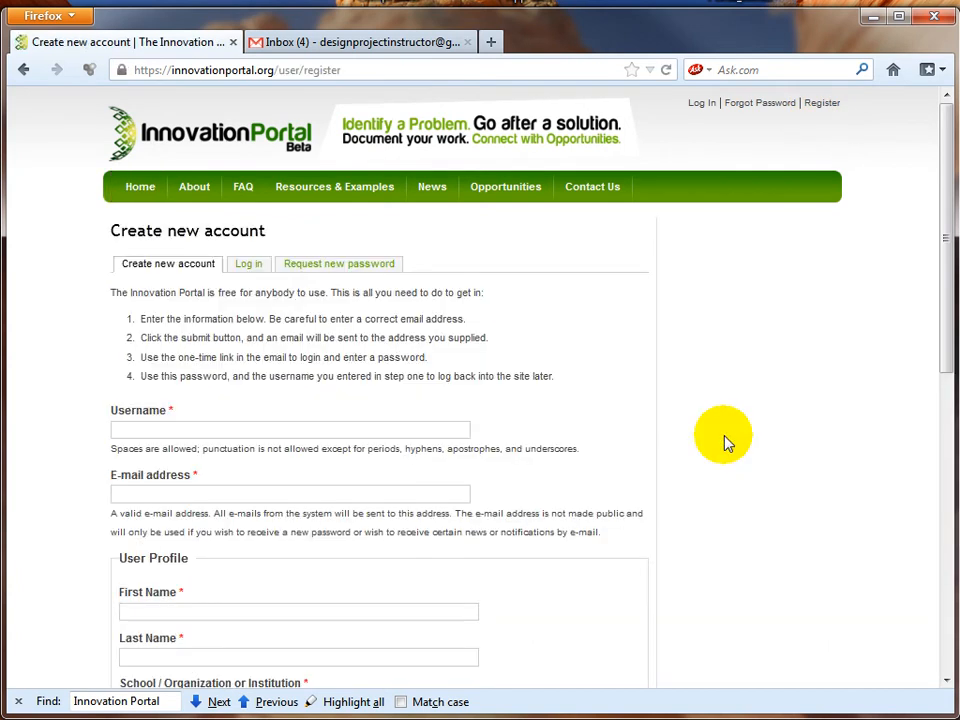
scroll(727, 443, down, 2)
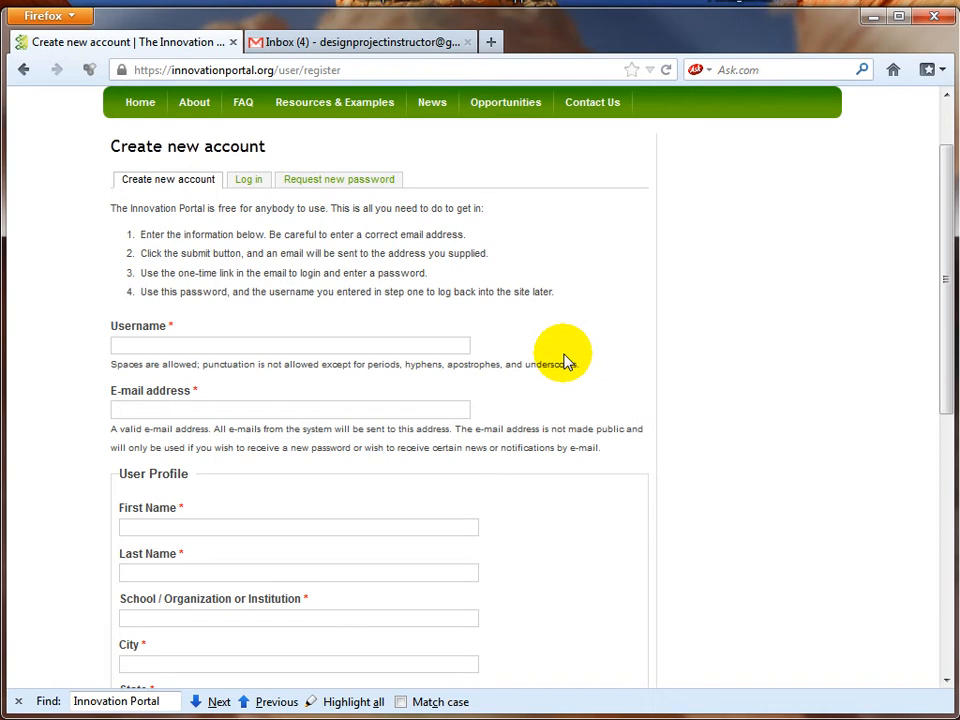
click(387, 345)
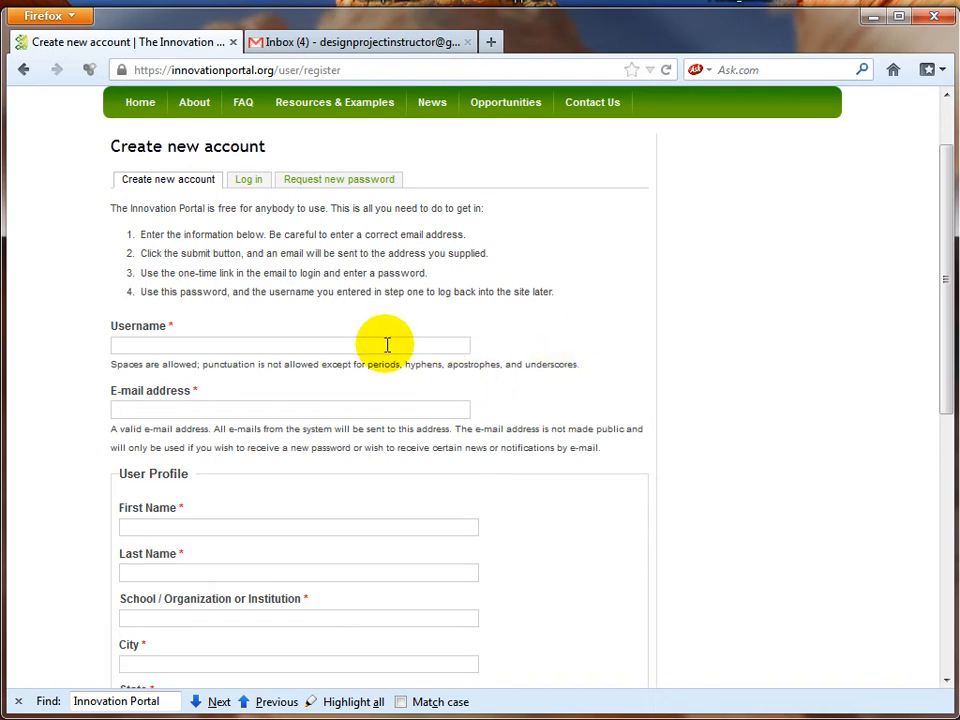
text(d)
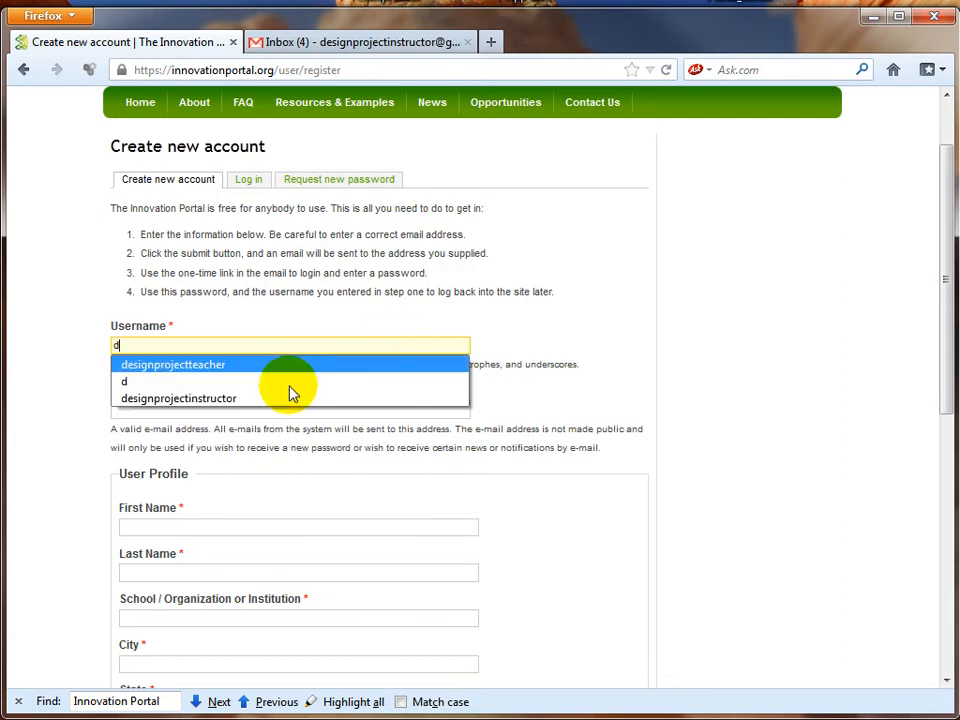
click(260, 399)
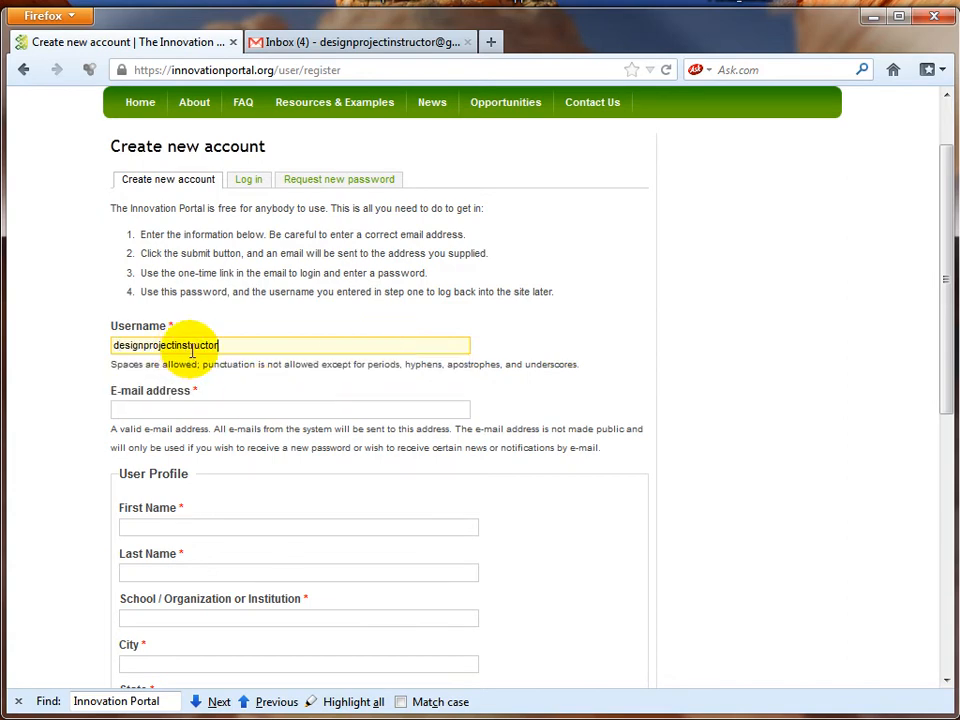
click(243, 408)
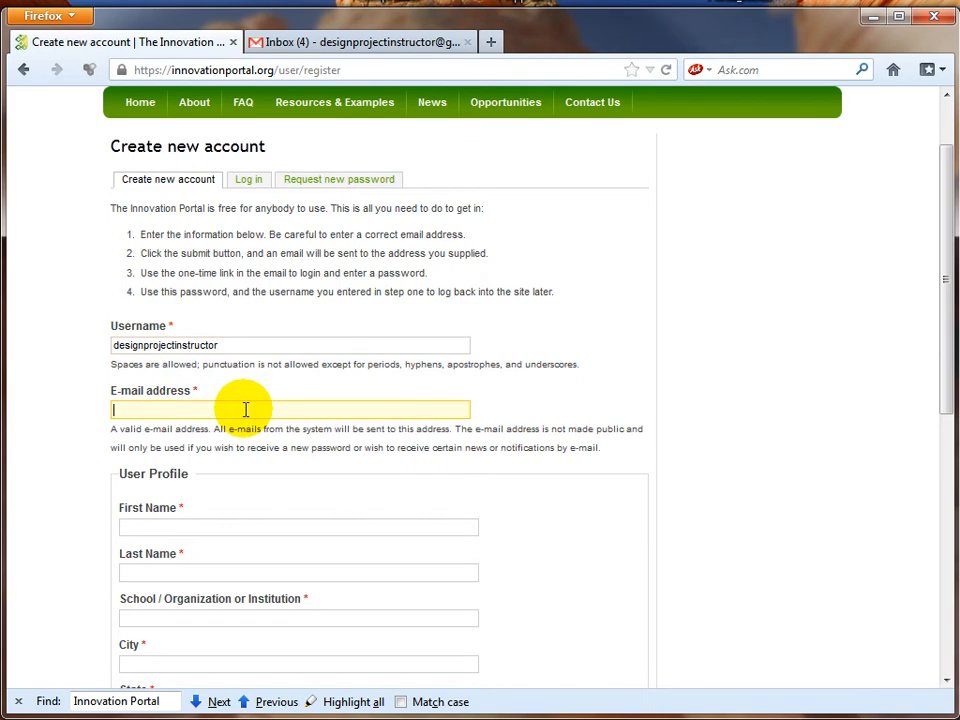
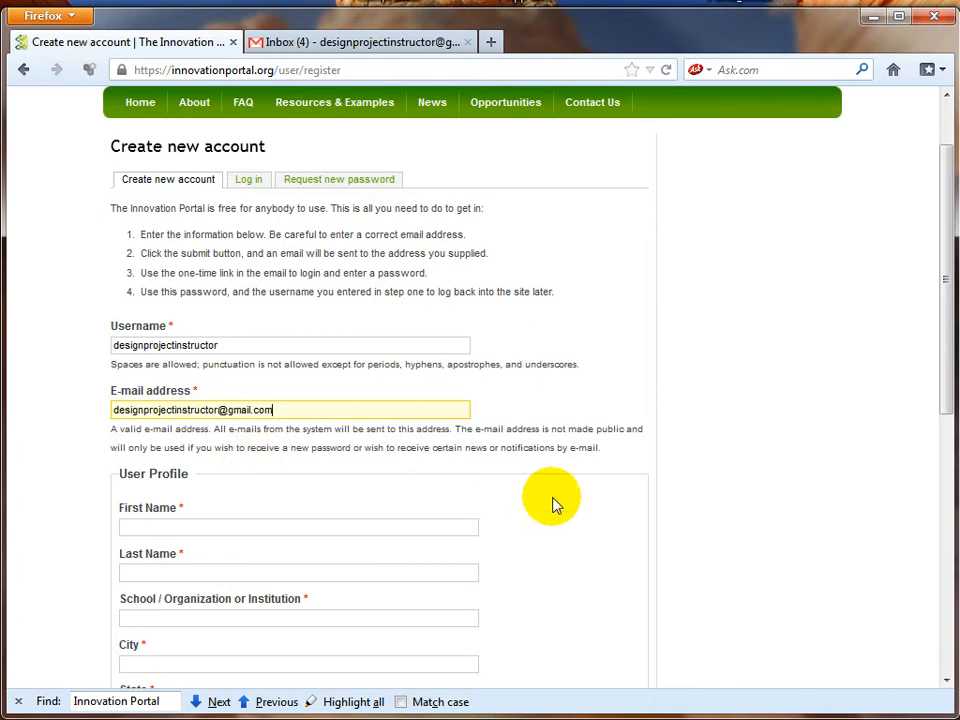
click(723, 485)
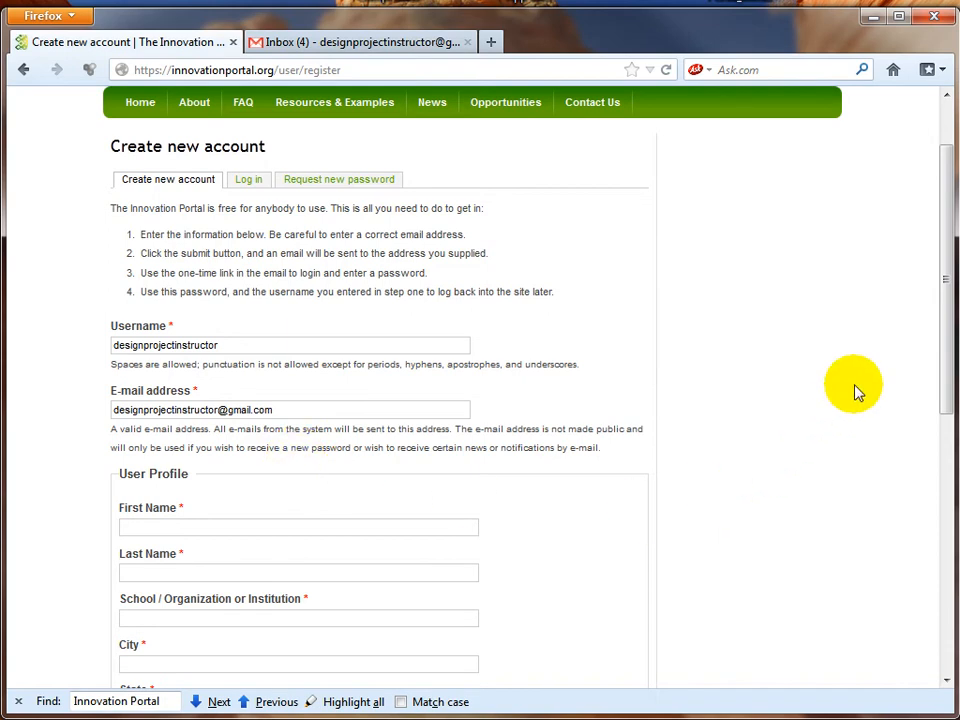
Step: Fill in first and last name, school Apollo High School, and city from saved suggestions
scroll(854, 402, down, 2)
scroll(804, 456, down, 2)
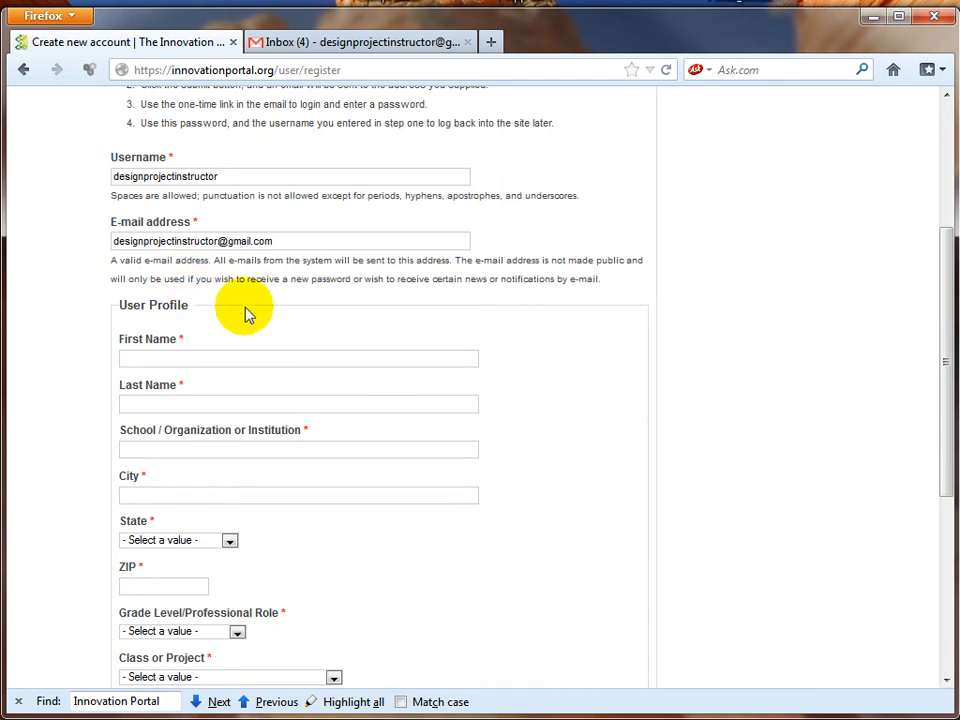
click(232, 365)
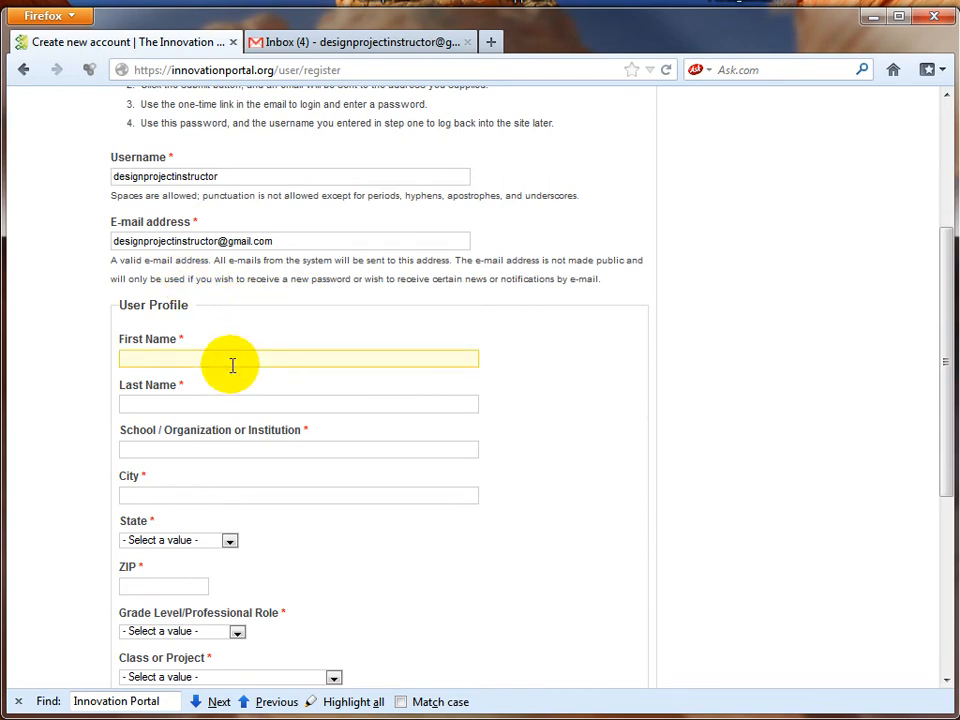
text(e)
click(229, 382)
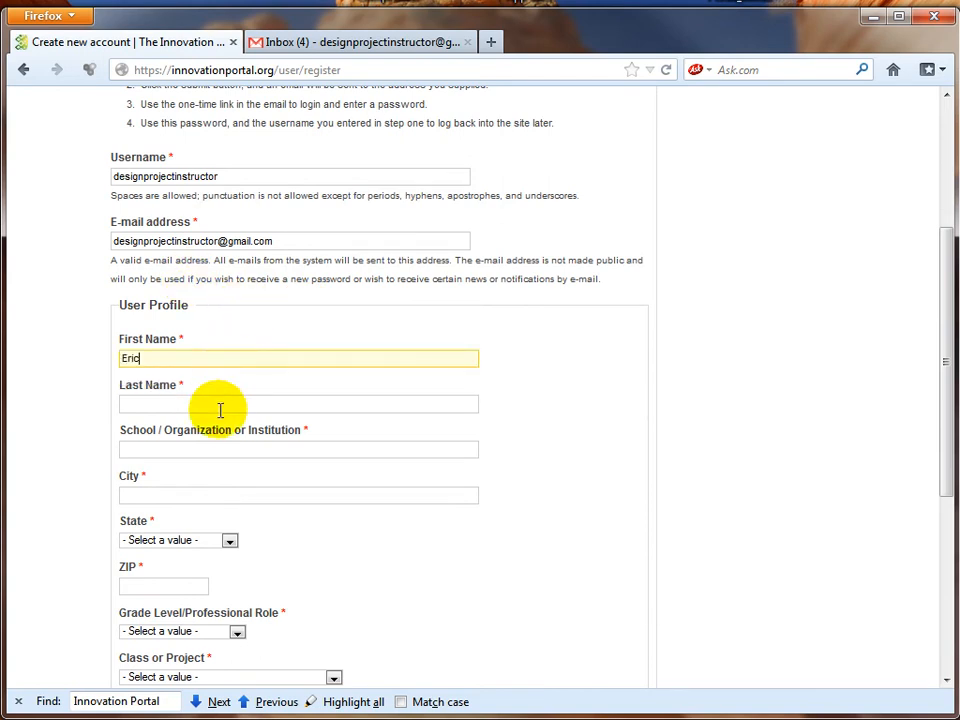
click(181, 405)
text(c)
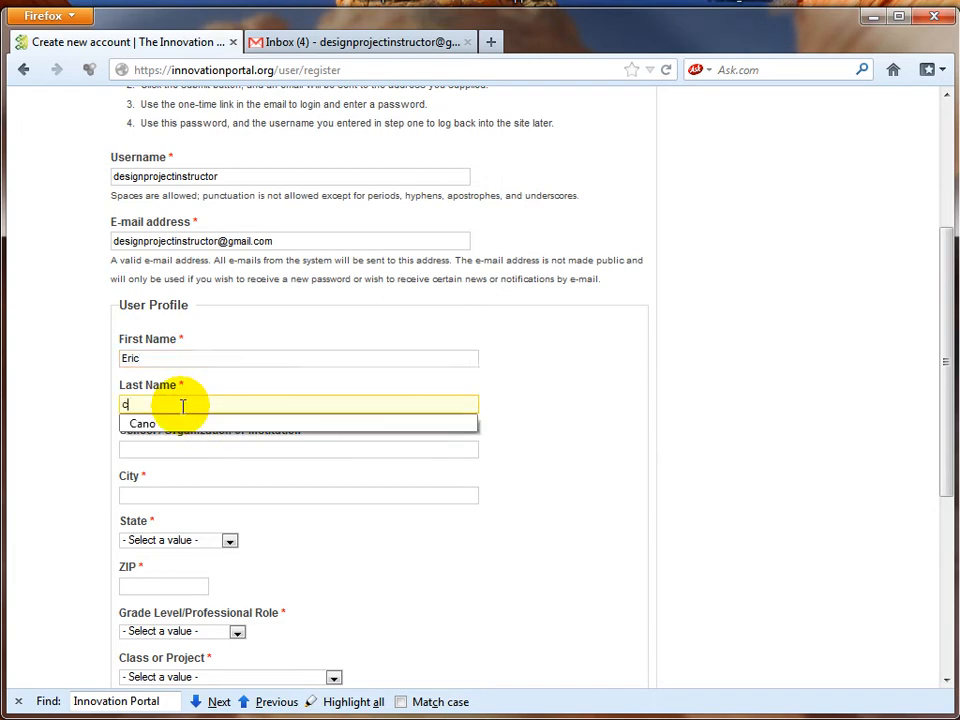
click(181, 431)
click(181, 450)
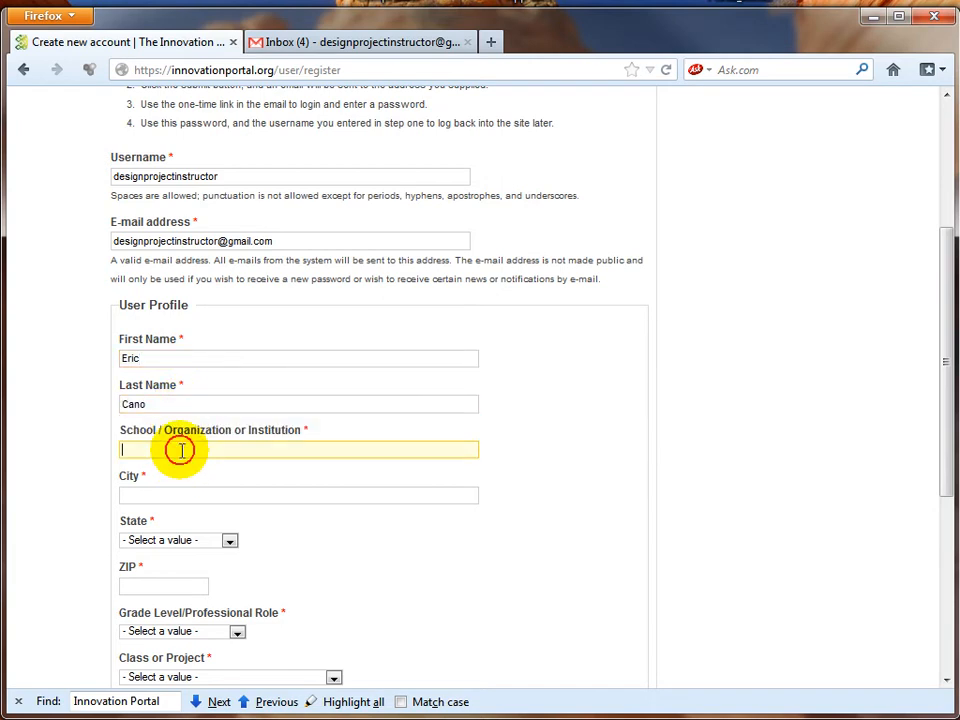
text(a)
click(180, 468)
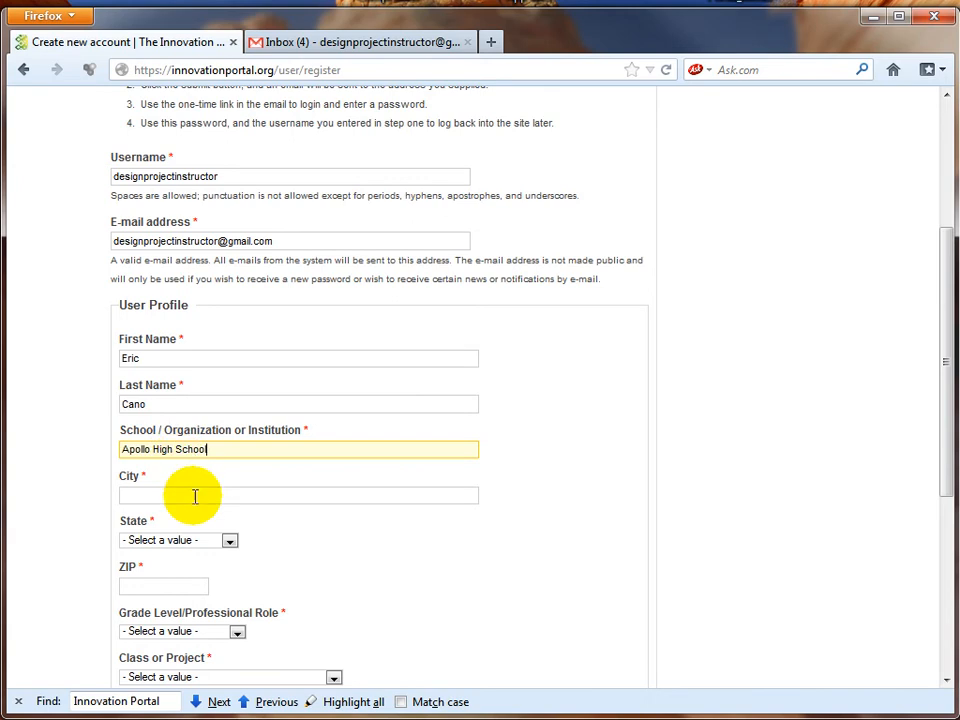
click(191, 496)
text(s)
click(189, 515)
Step: Set the state to Minnesota and fill in the saved ZIP code
scroll(380, 520, down, 1)
scroll(383, 523, down, 3)
click(184, 372)
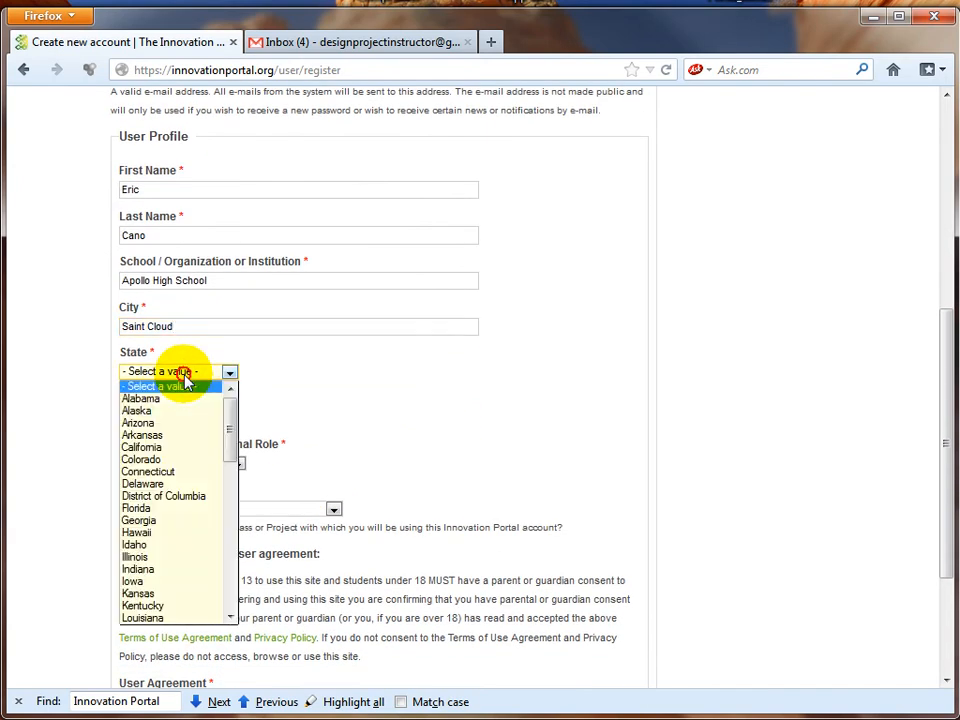
drag(231, 420, 225, 482)
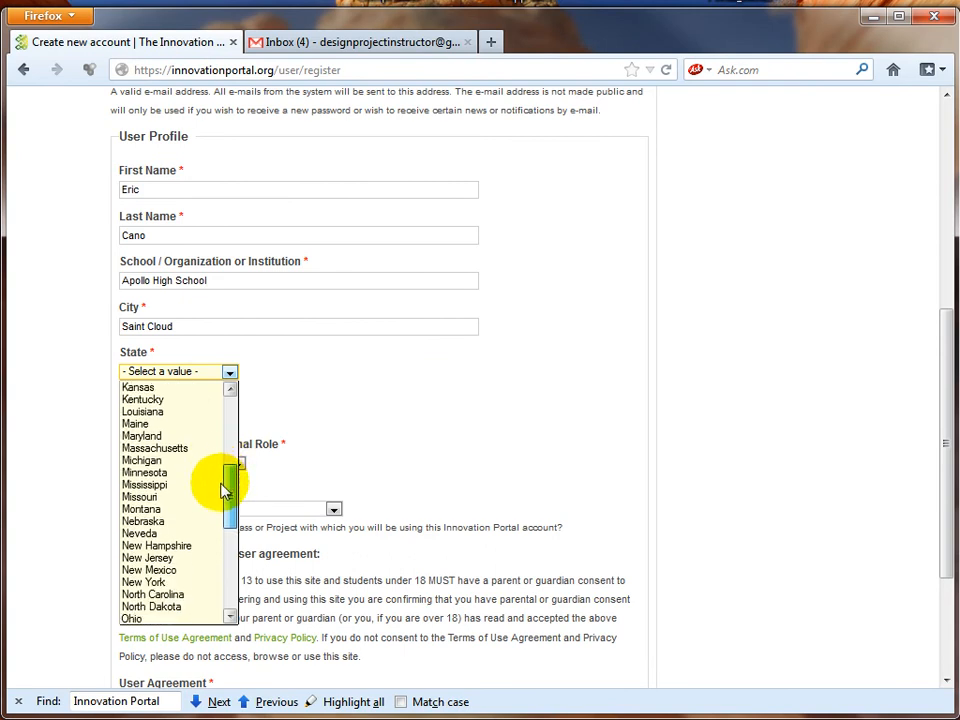
click(180, 472)
click(150, 418)
text(5)
click(153, 440)
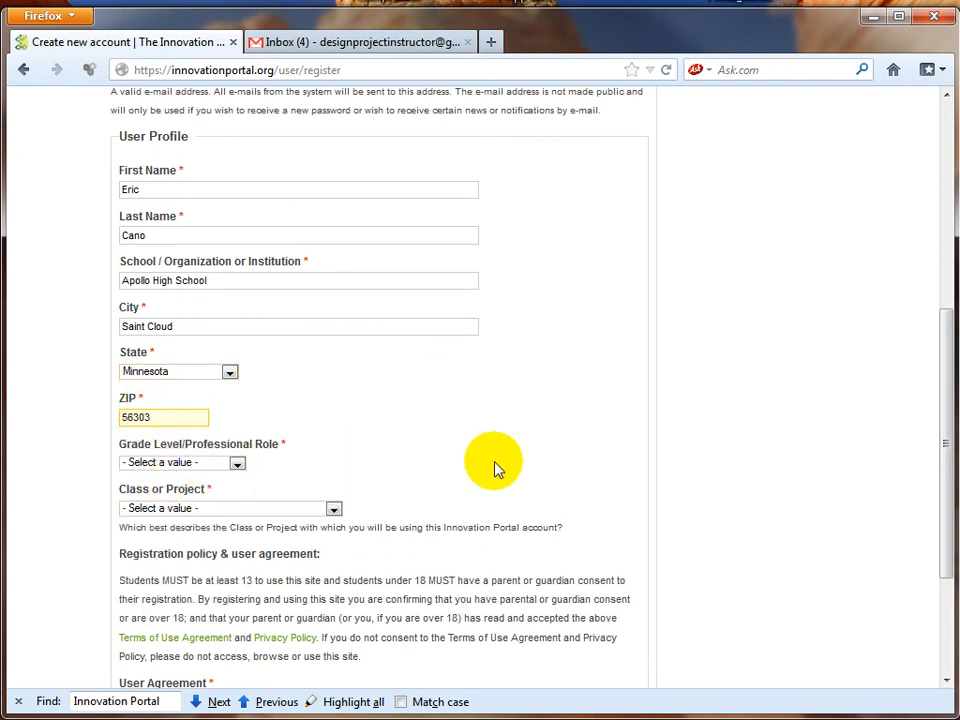
Step: Choose role K12 Teacher/Instructor and class Co-Curricular Activity/Project, and accept the over-18 agreement
scroll(452, 462, down, 2)
scroll(452, 460, down, 2)
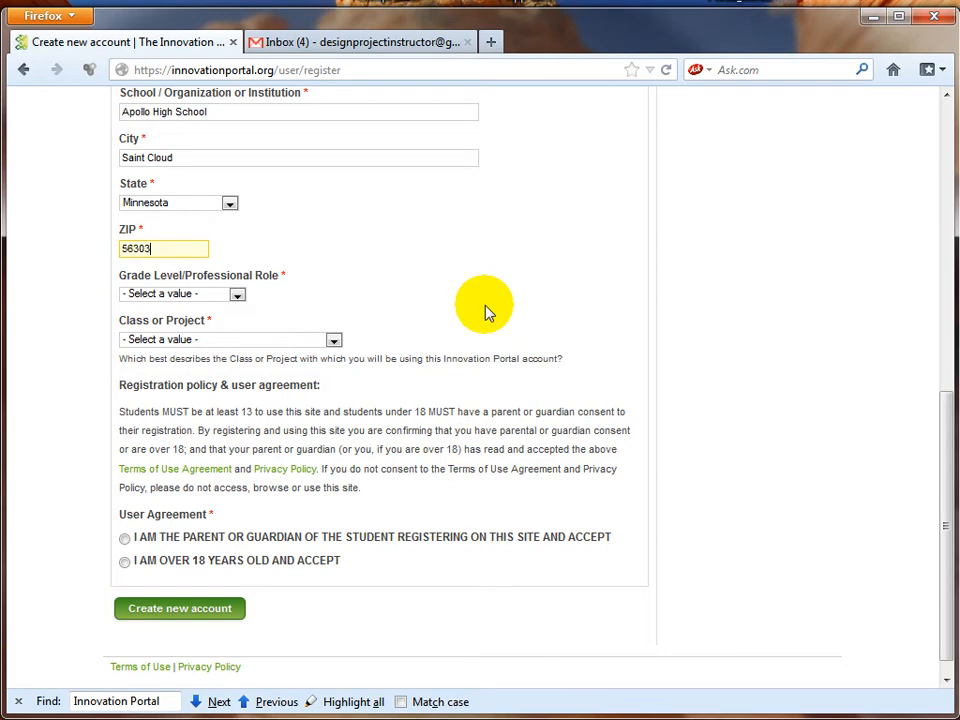
click(208, 300)
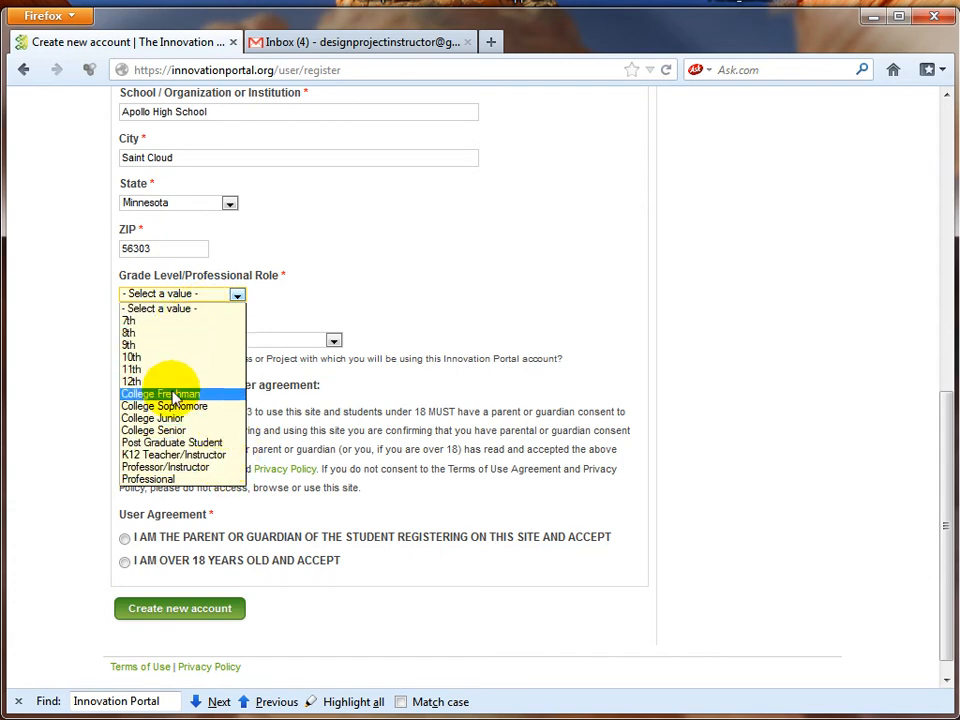
click(165, 455)
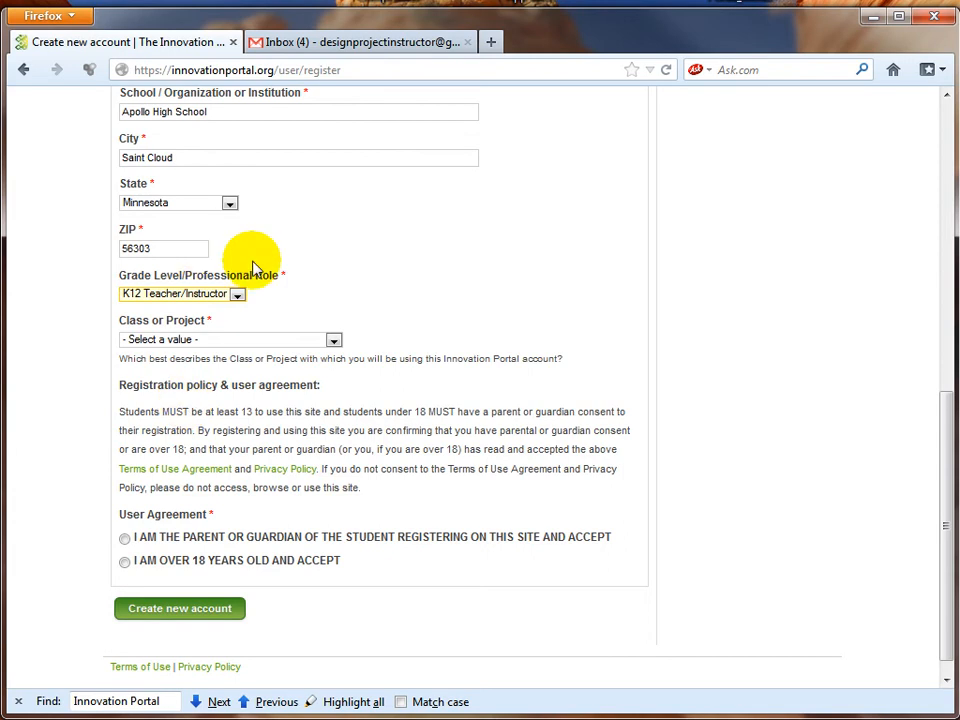
click(281, 345)
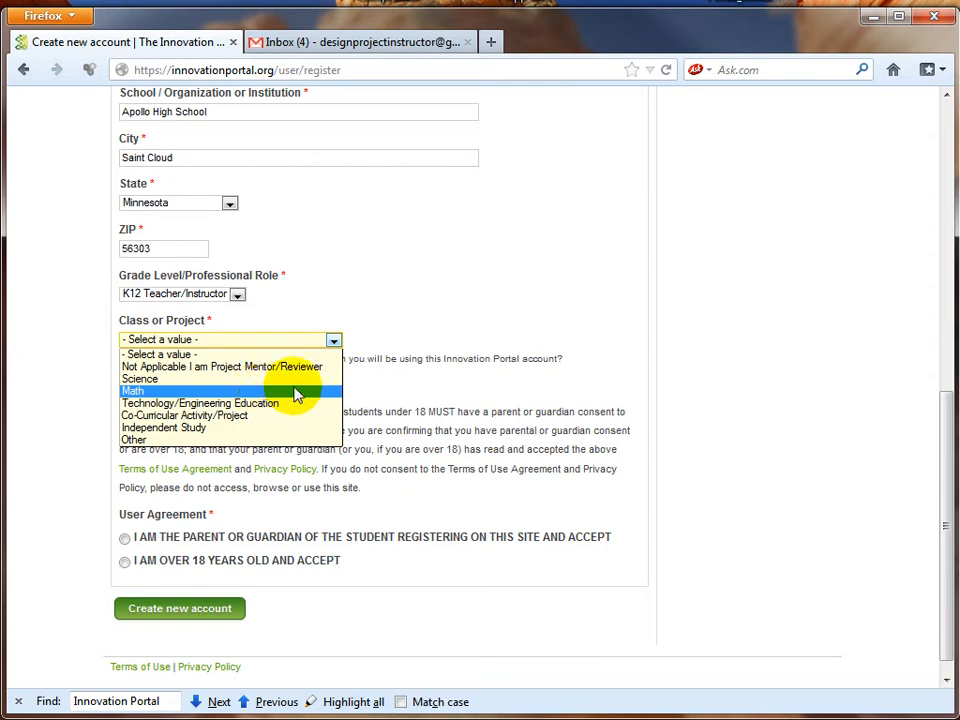
click(226, 415)
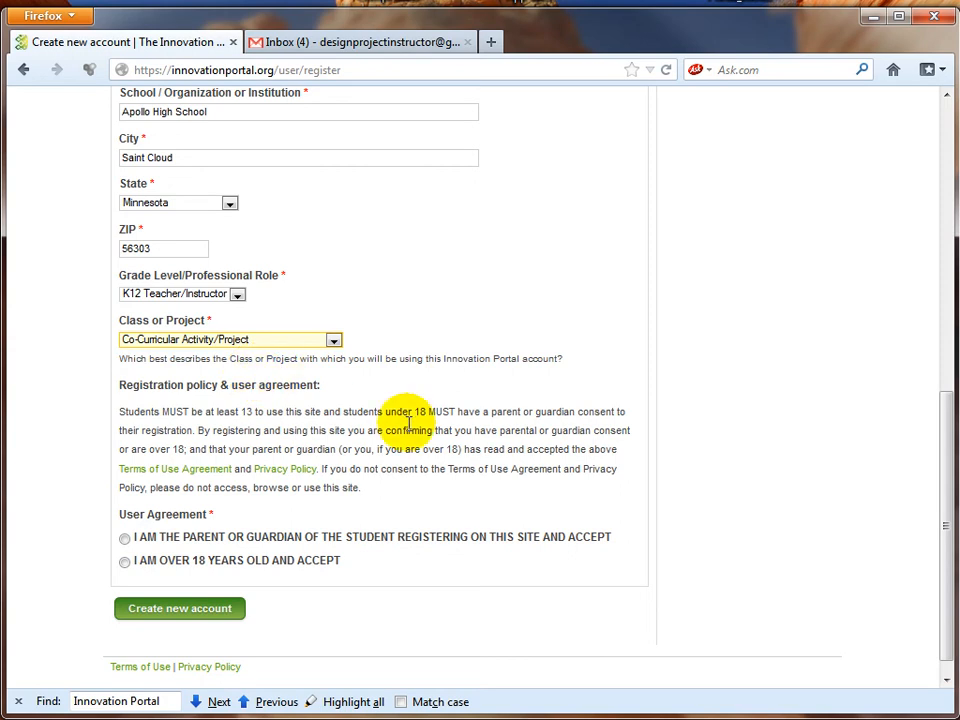
scroll(490, 477, down, 1)
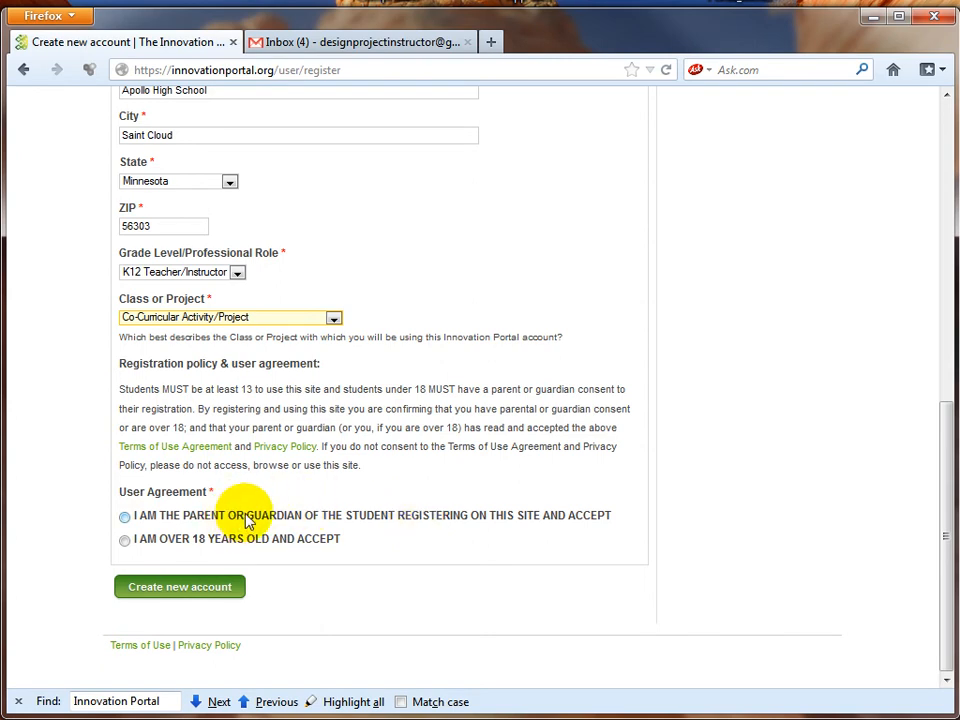
click(124, 540)
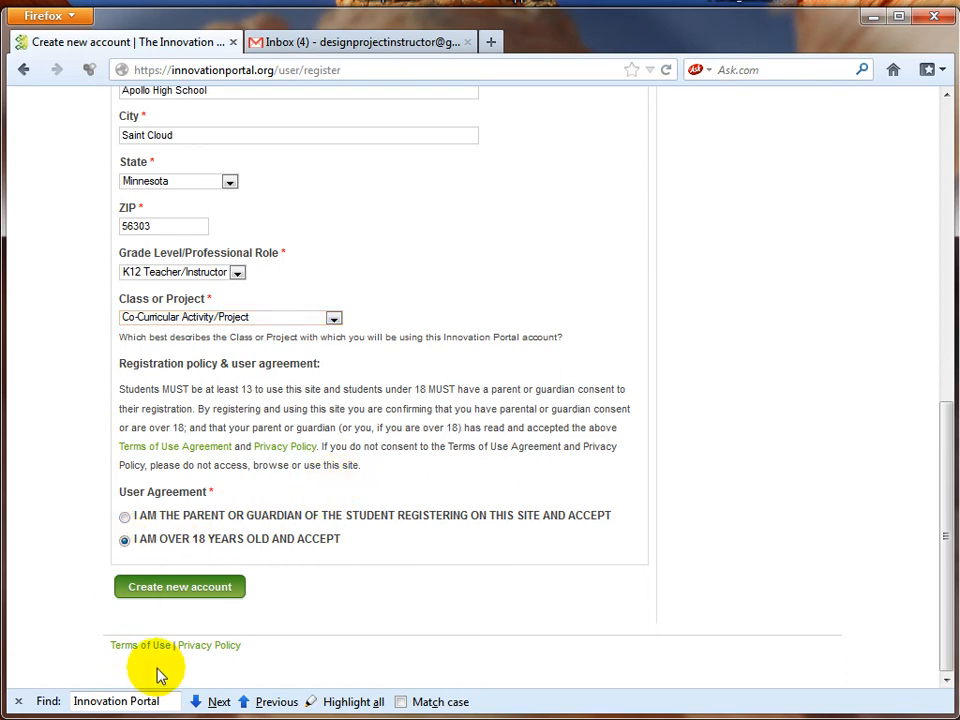
Step: Submit the new account registration and switch to the Gmail inbox
click(170, 593)
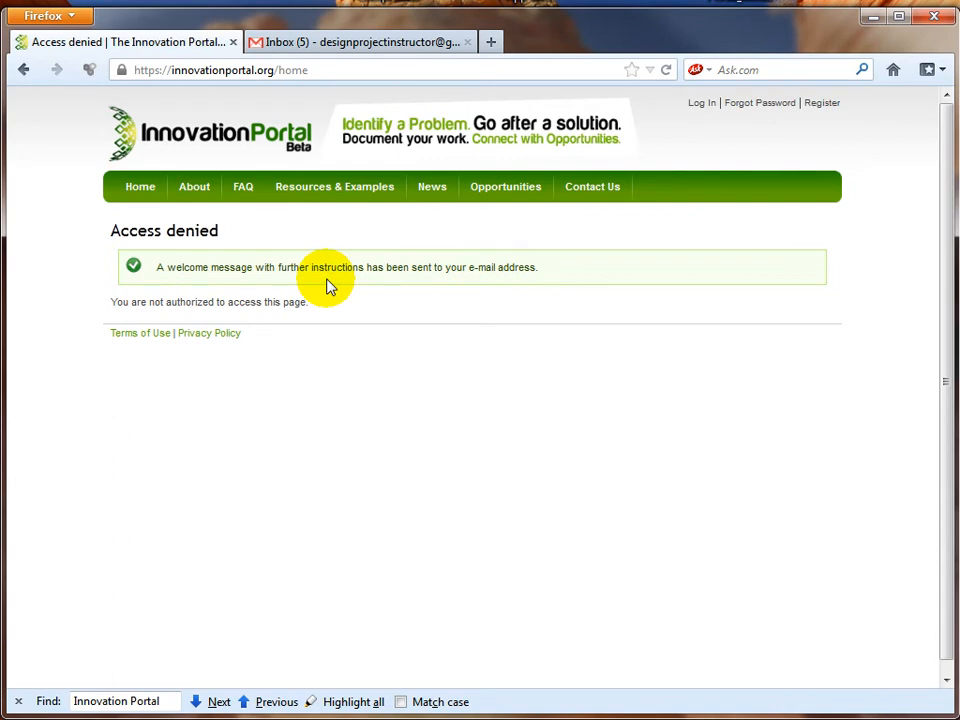
click(347, 44)
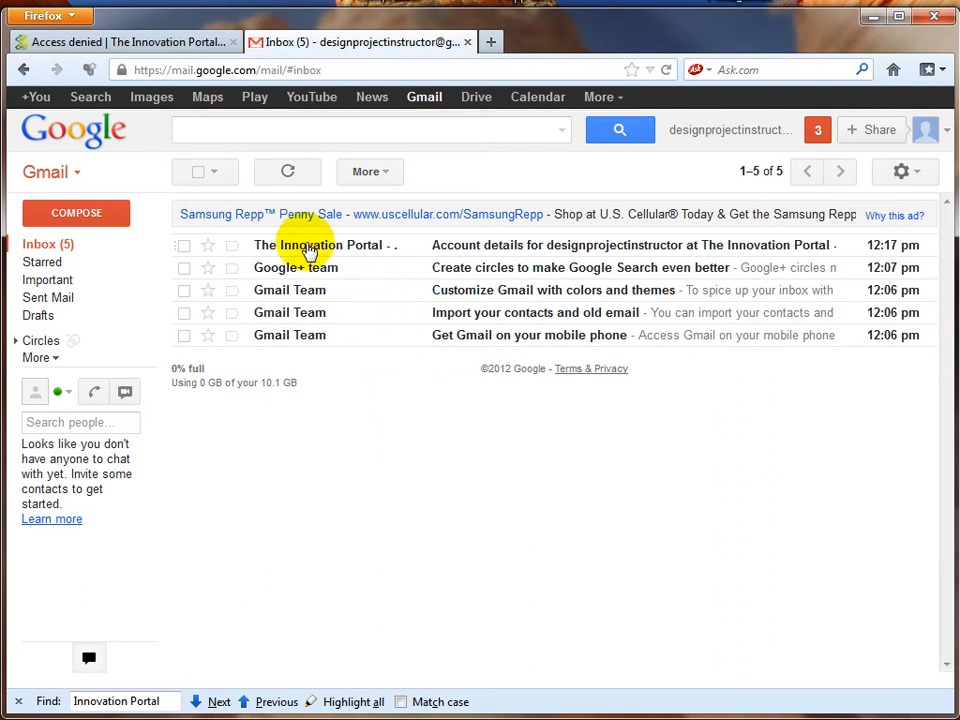
Step: Open the Innovation Portal account-details e-mail and follow its one-time login link
click(308, 250)
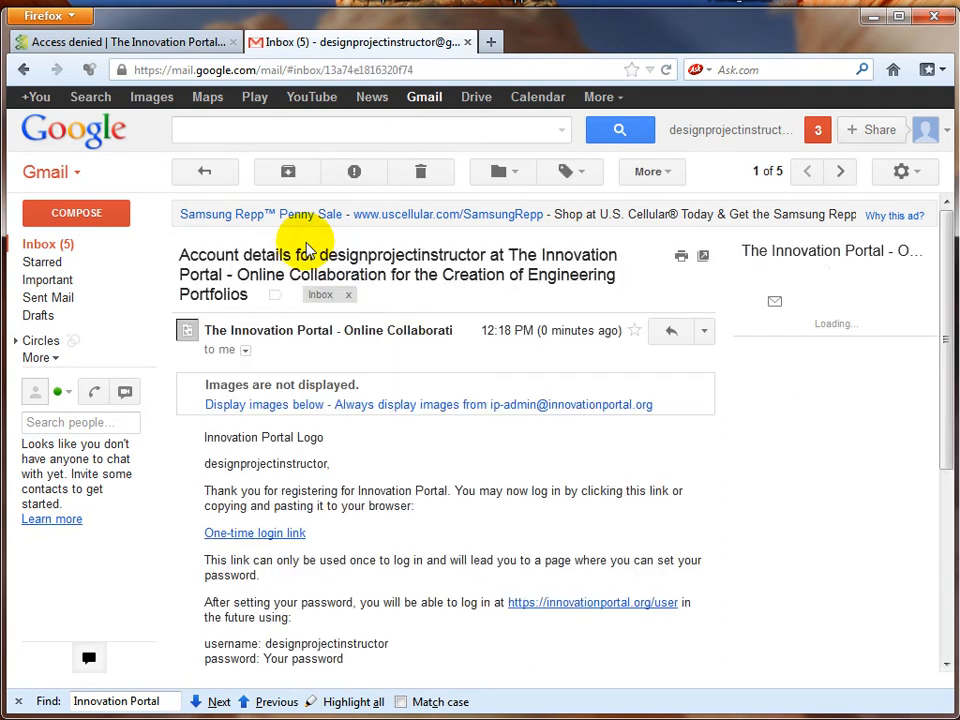
scroll(533, 390, down, 1)
scroll(533, 390, down, 1)
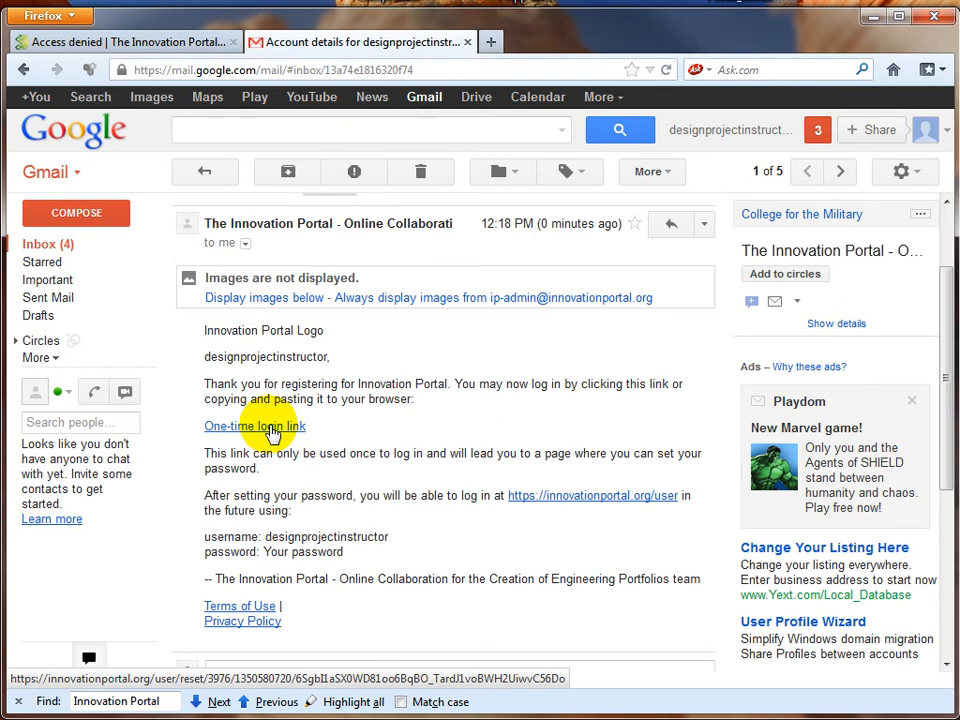
click(266, 426)
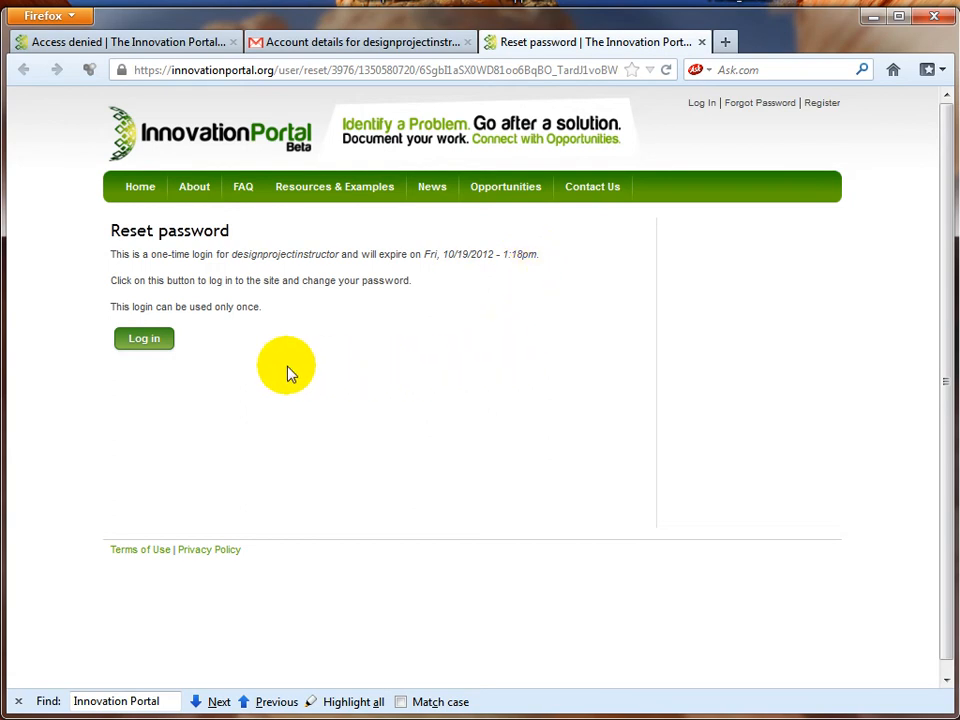
Step: Use the one-time login button on the Reset password page
click(146, 342)
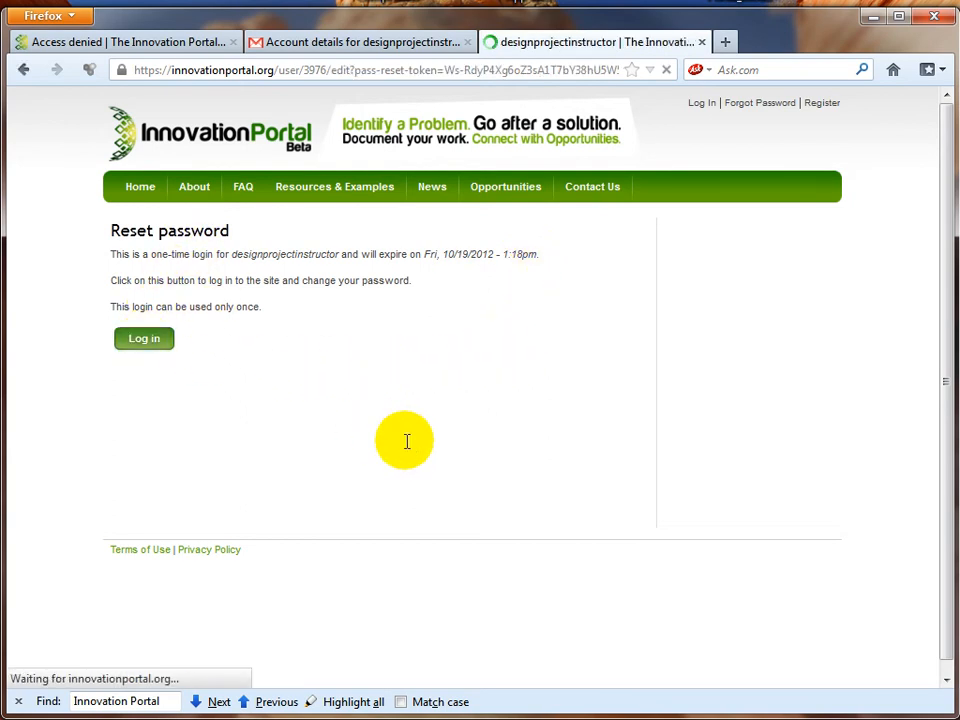
Step: Enter and confirm a new account password, then save the changes
scroll(590, 453, down, 2)
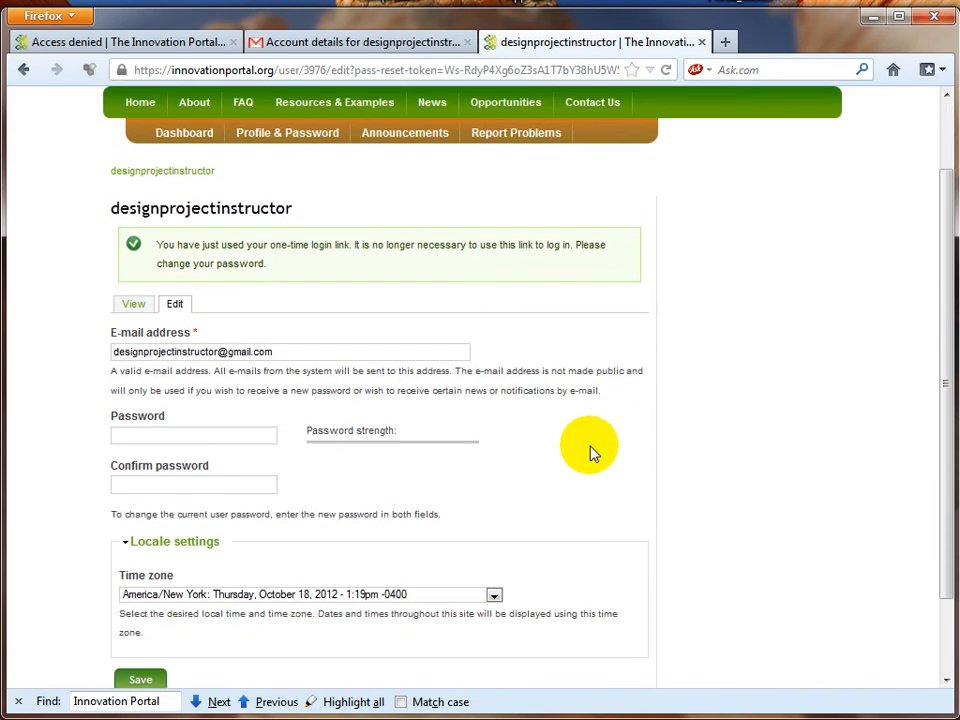
scroll(590, 453, down, 2)
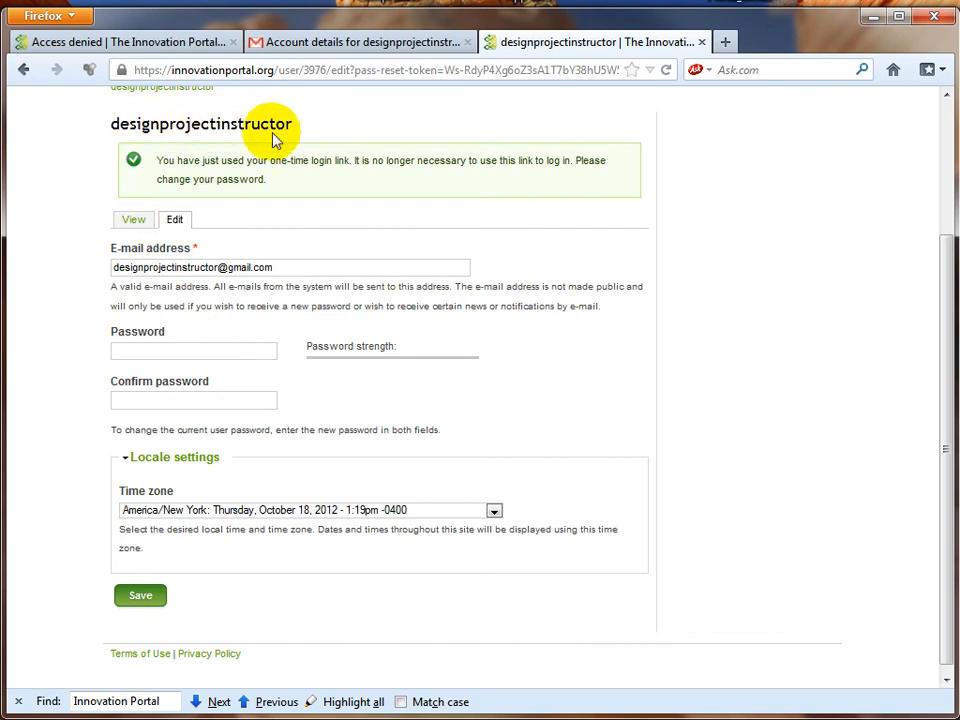
click(191, 352)
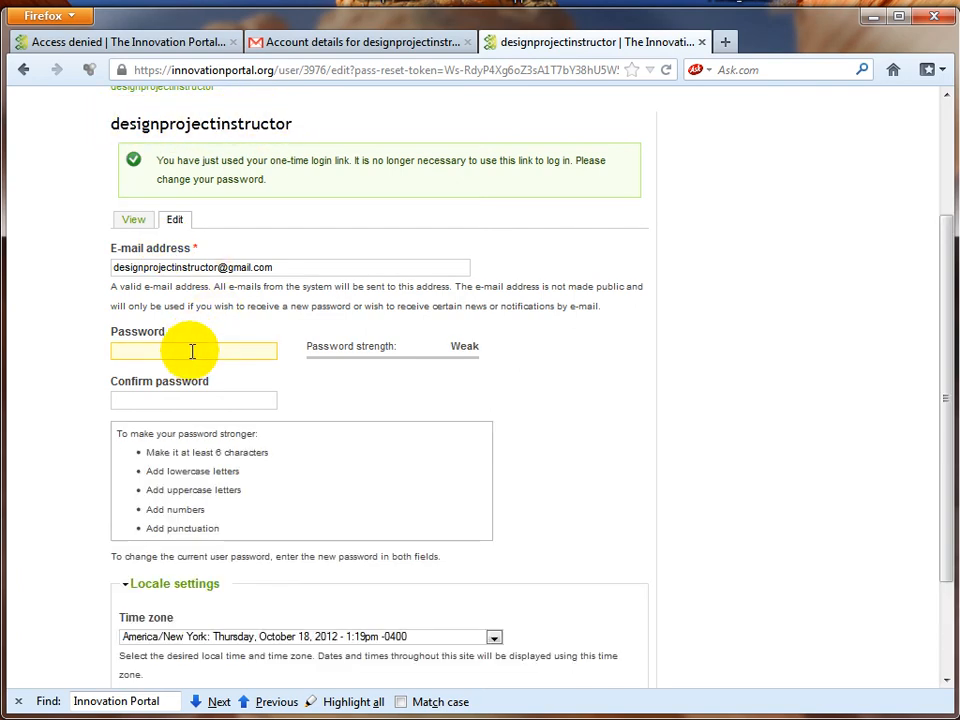
text(******)
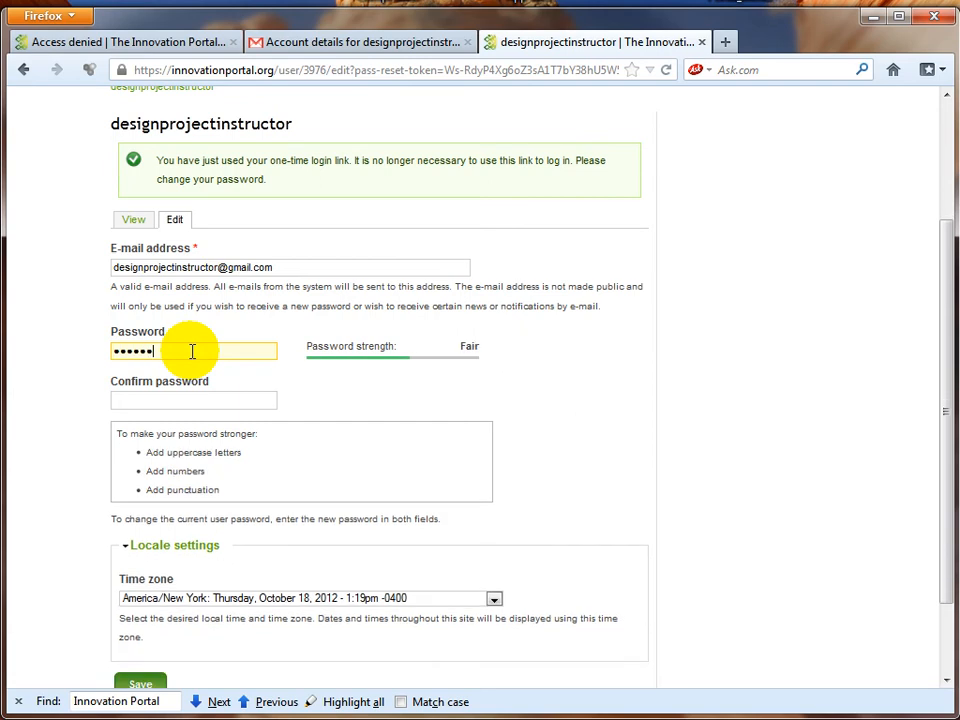
click(213, 403)
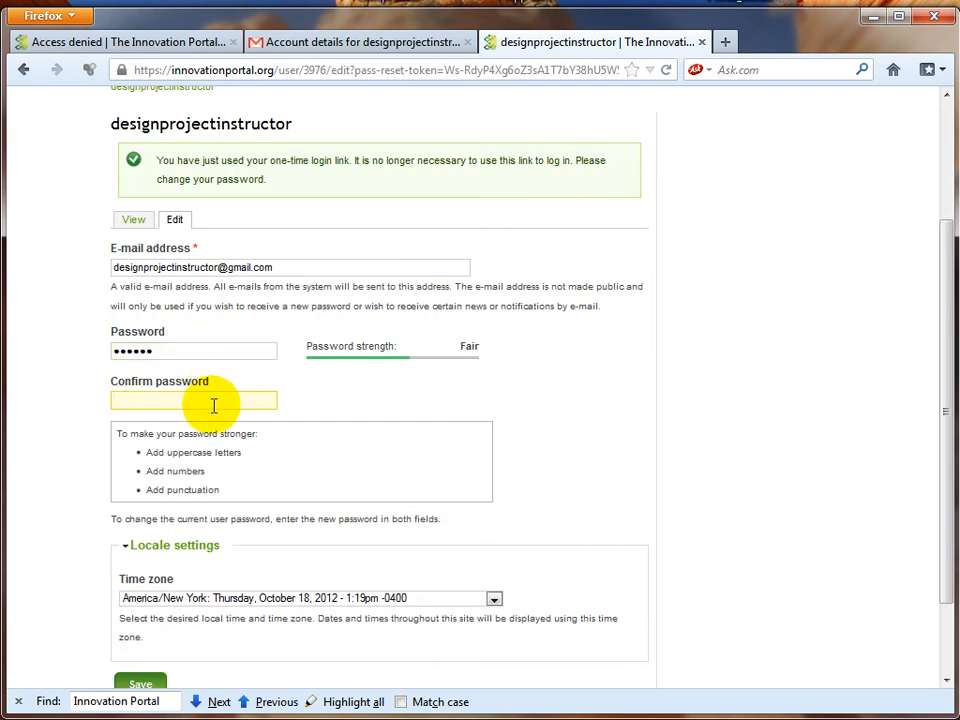
text(******)
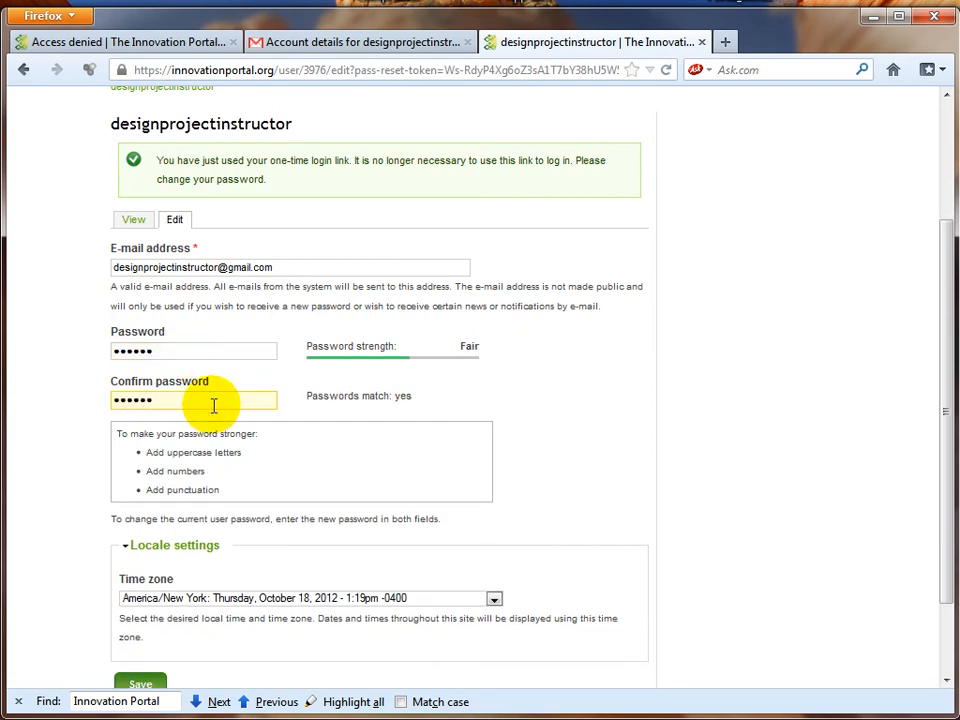
scroll(220, 420, down, 2)
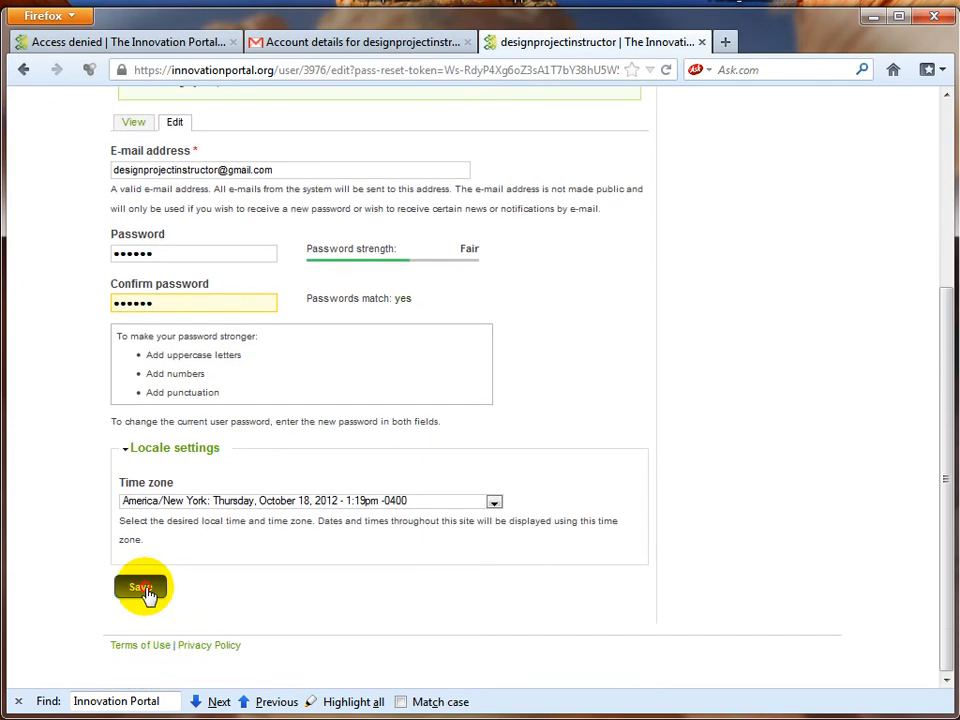
click(147, 592)
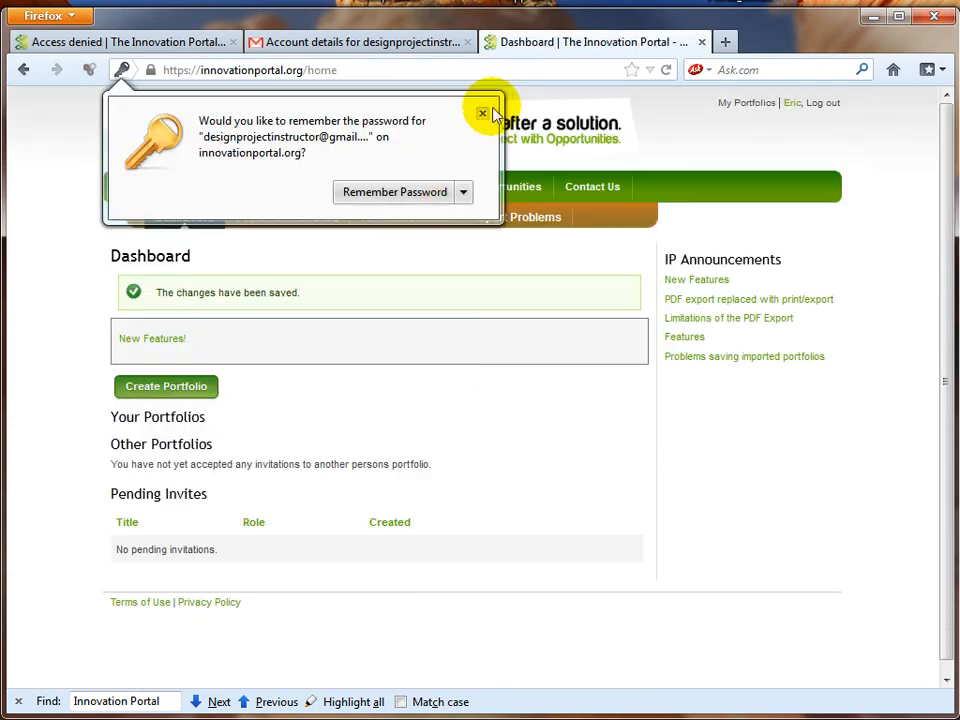
Step: Dismiss the browser's remember-password prompt and log out of the portal
click(482, 112)
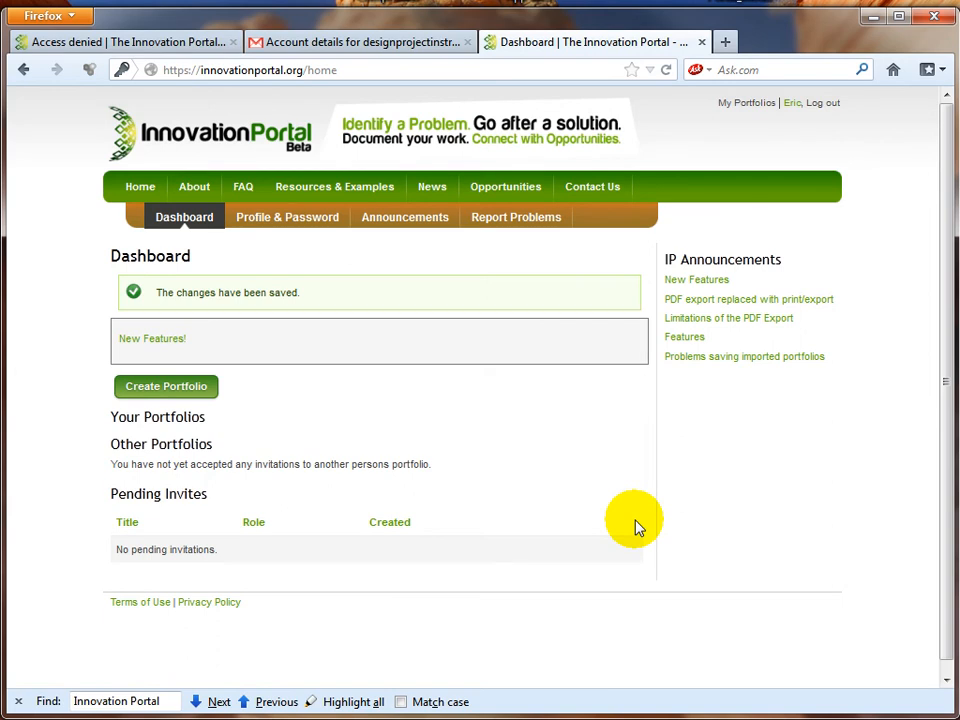
click(826, 104)
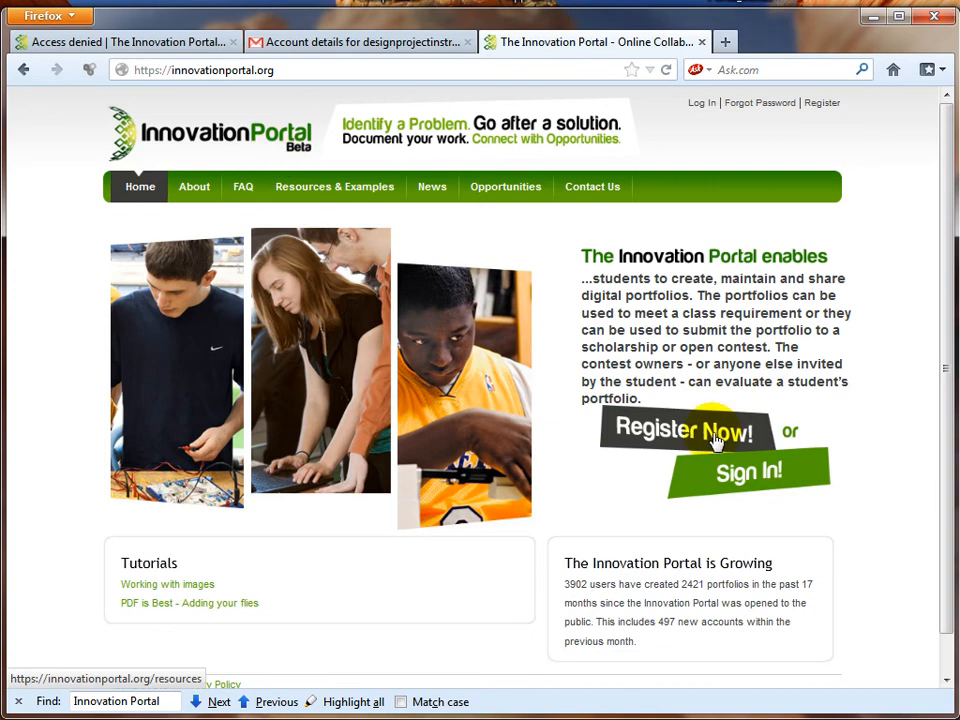
Step: Sign in with the instructor username and new password, declining to remember the password
click(743, 487)
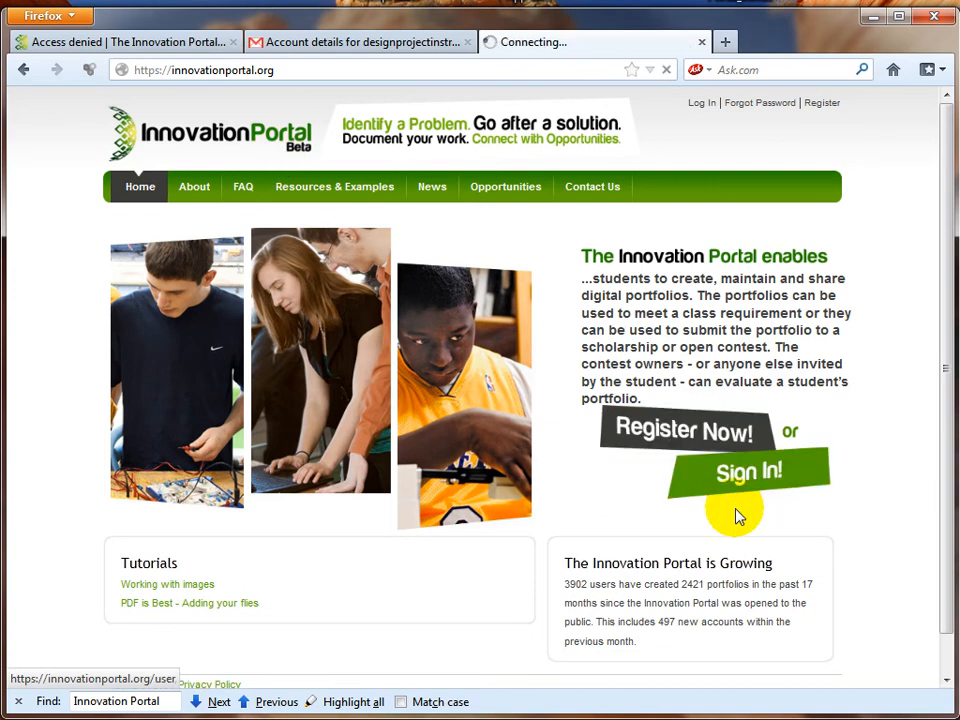
click(137, 313)
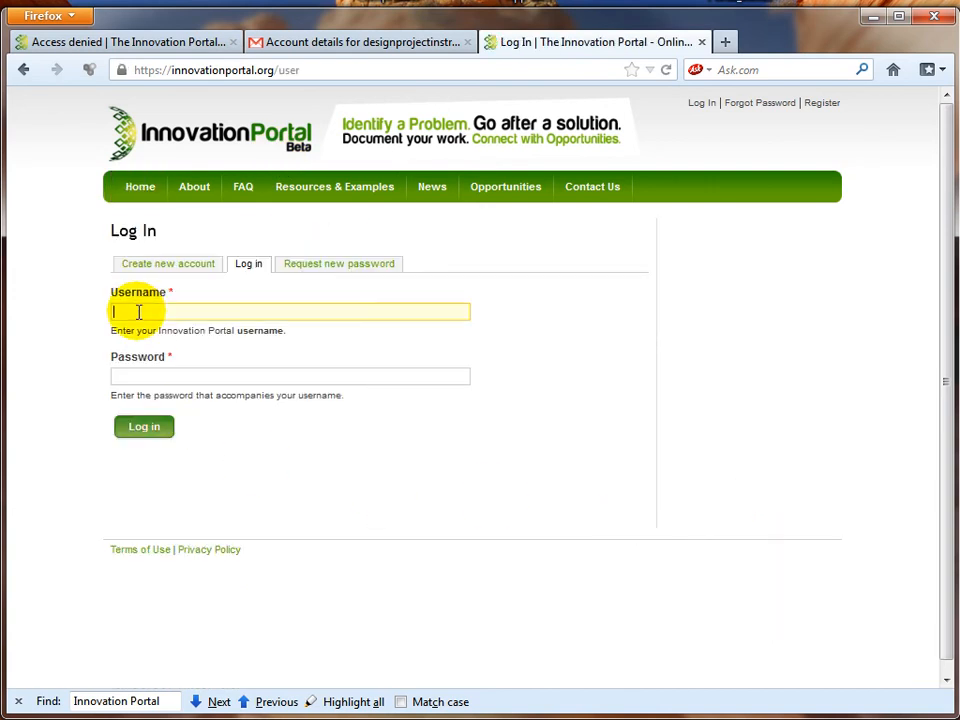
text(d)
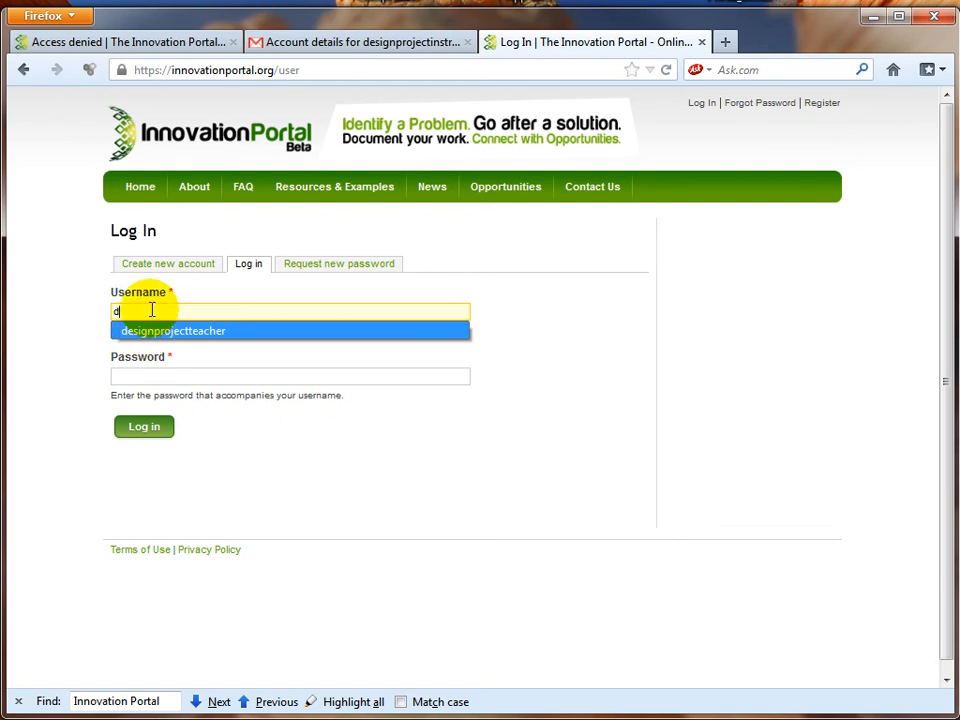
text(esig)
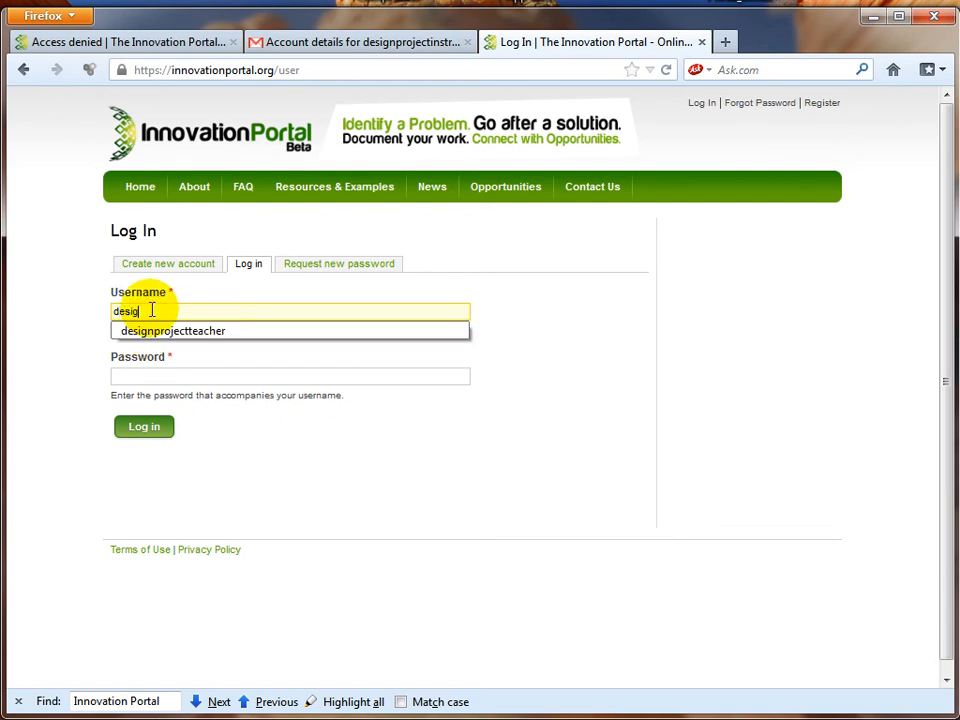
text(nprojectinstruct)
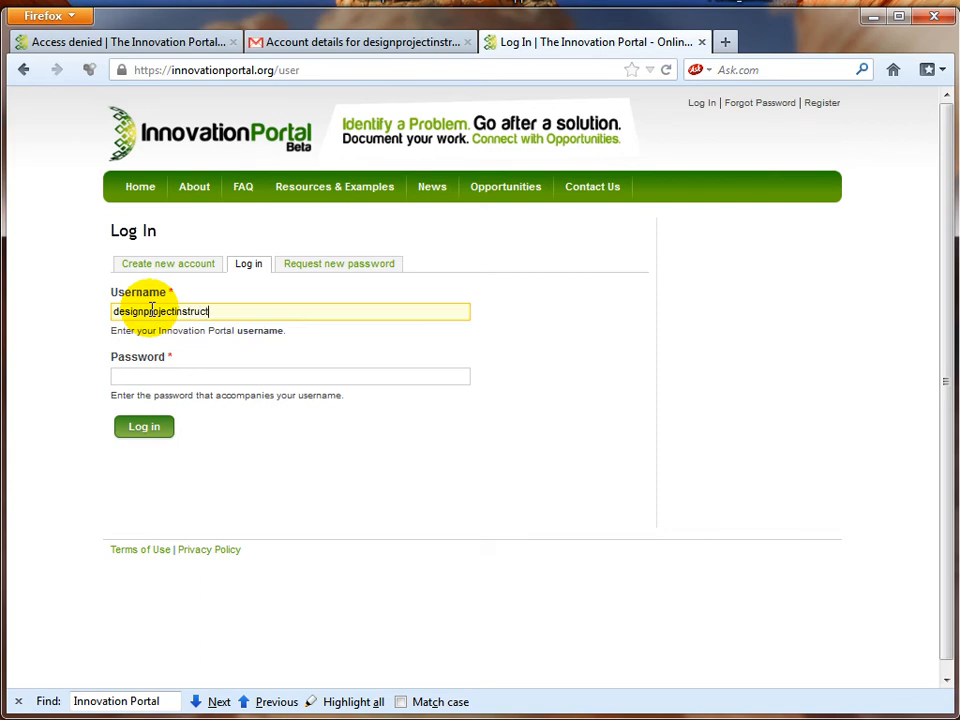
click(185, 378)
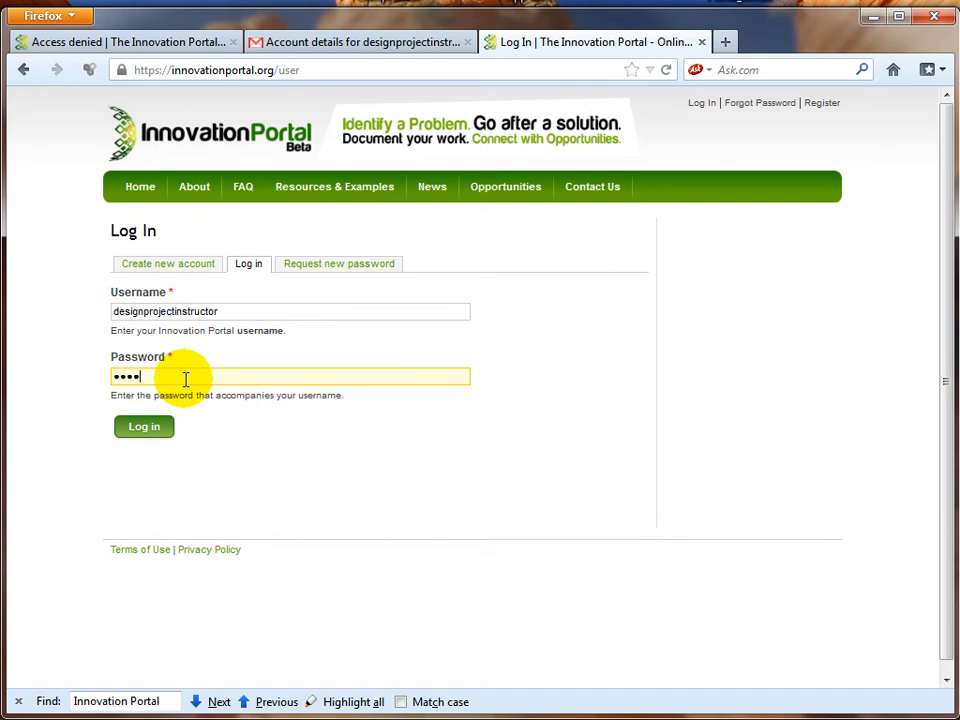
click(163, 430)
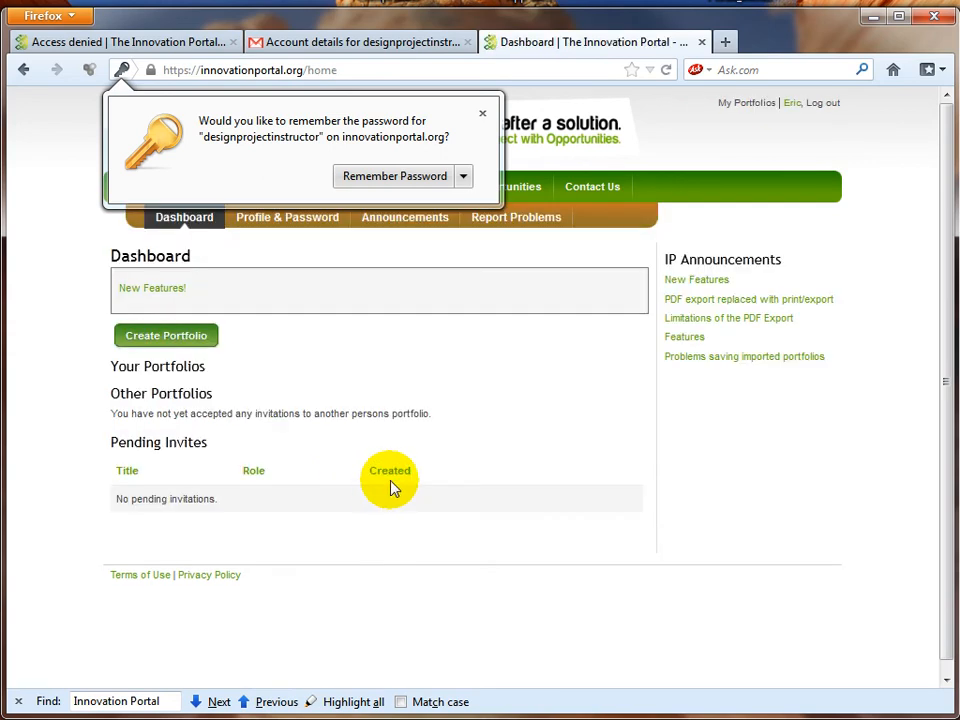
click(482, 113)
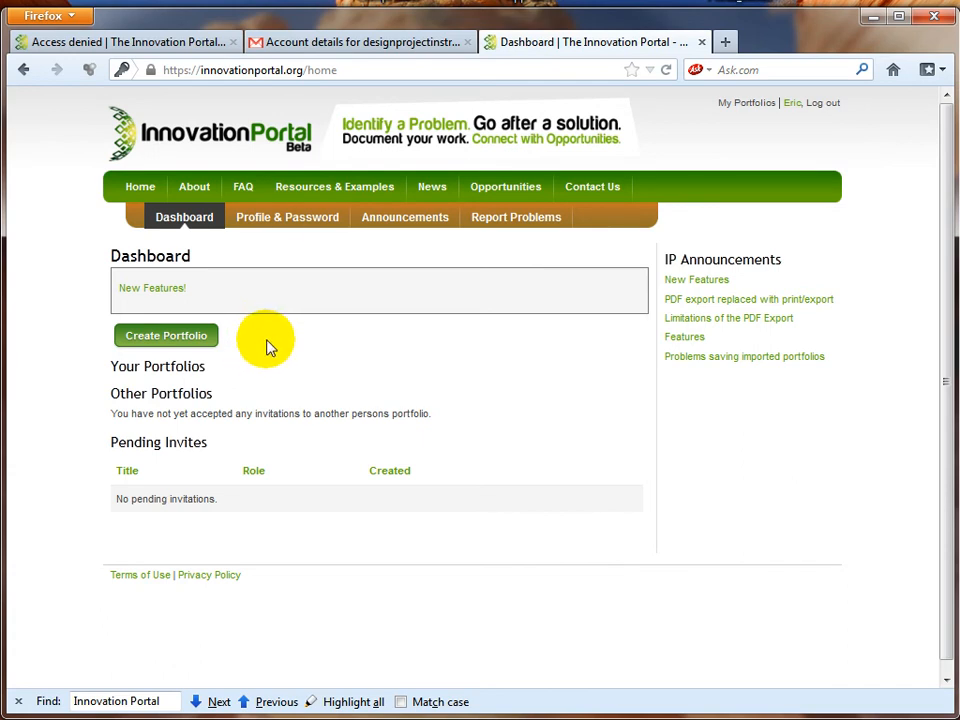
Step: Create a new portfolio titled 'Team 1'
click(210, 340)
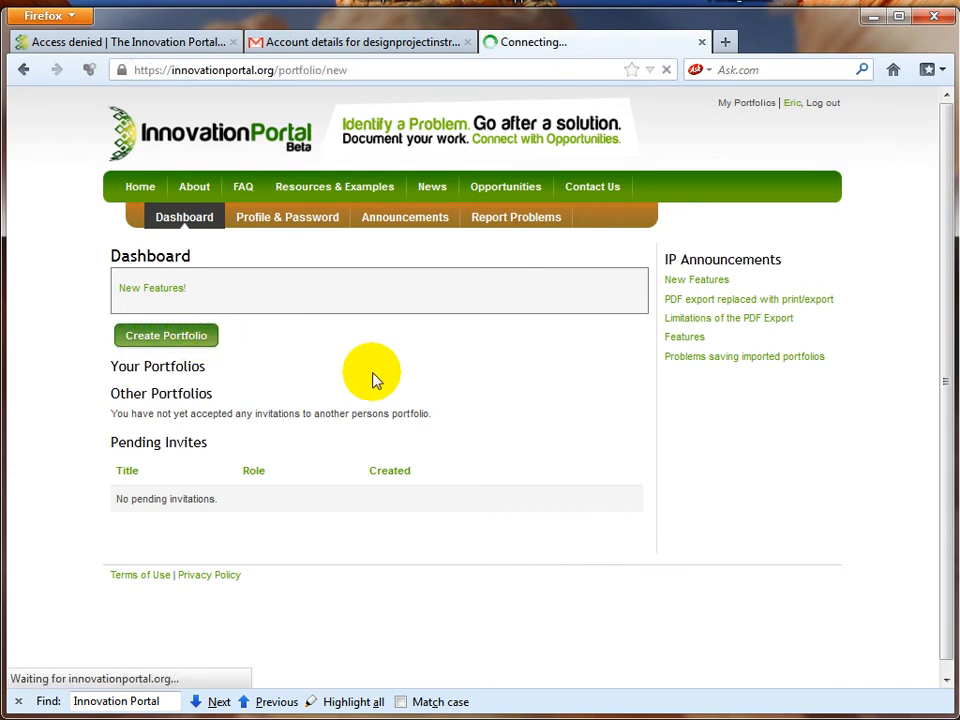
click(281, 350)
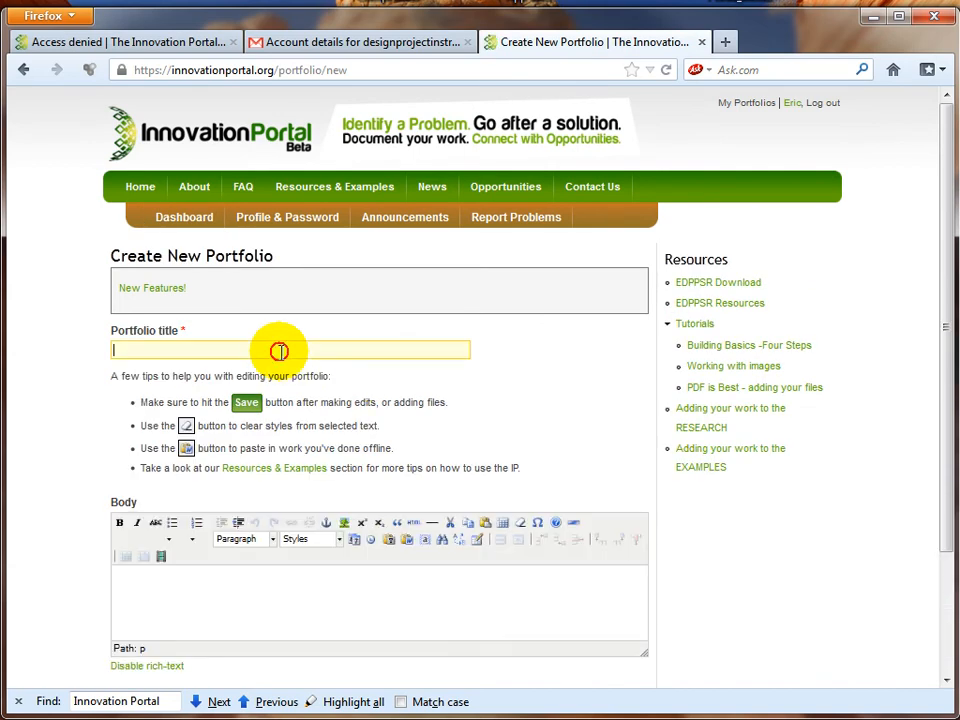
text(T)
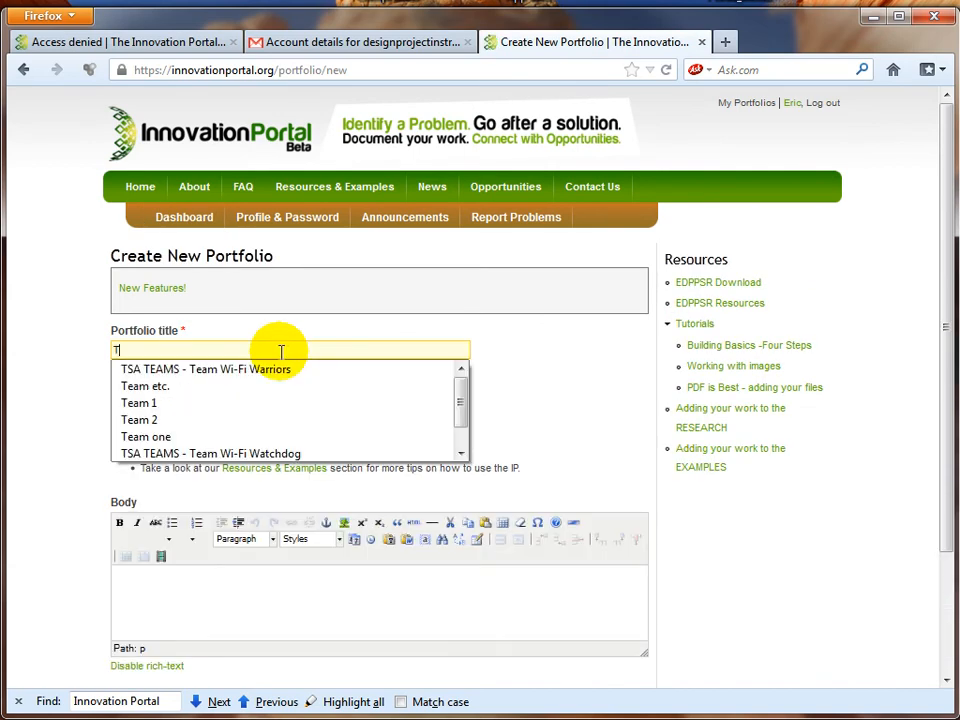
click(165, 401)
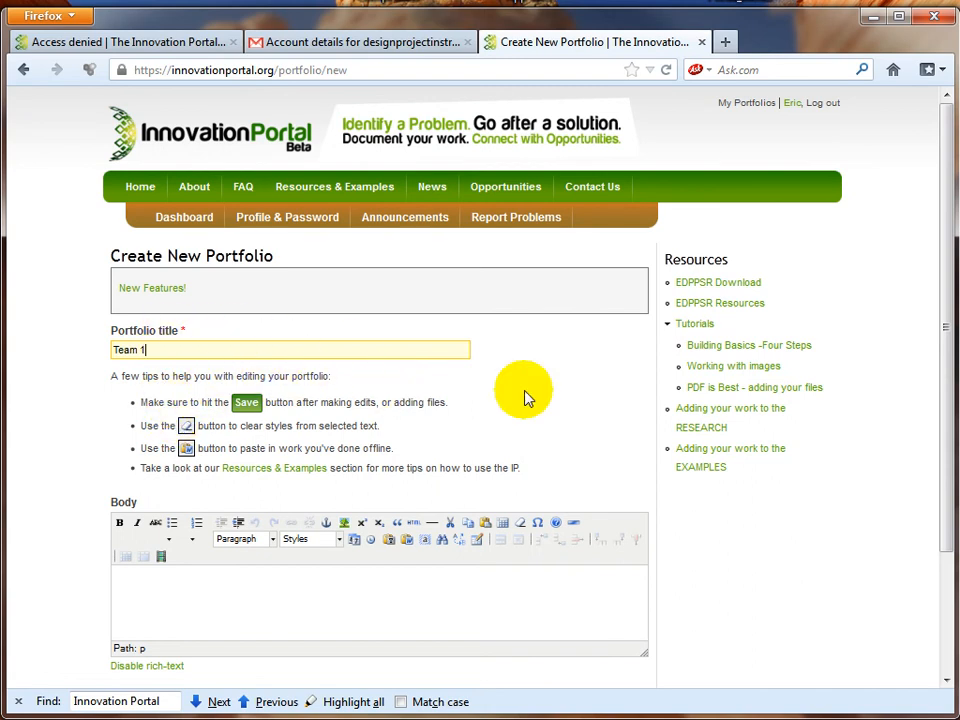
scroll(594, 456, down, 3)
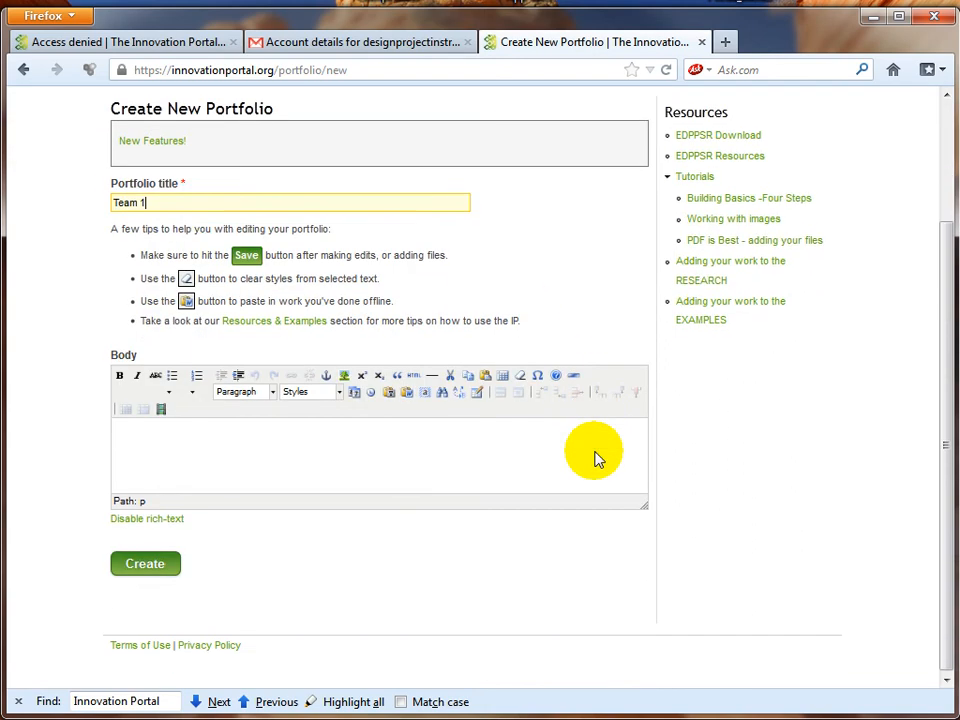
click(138, 568)
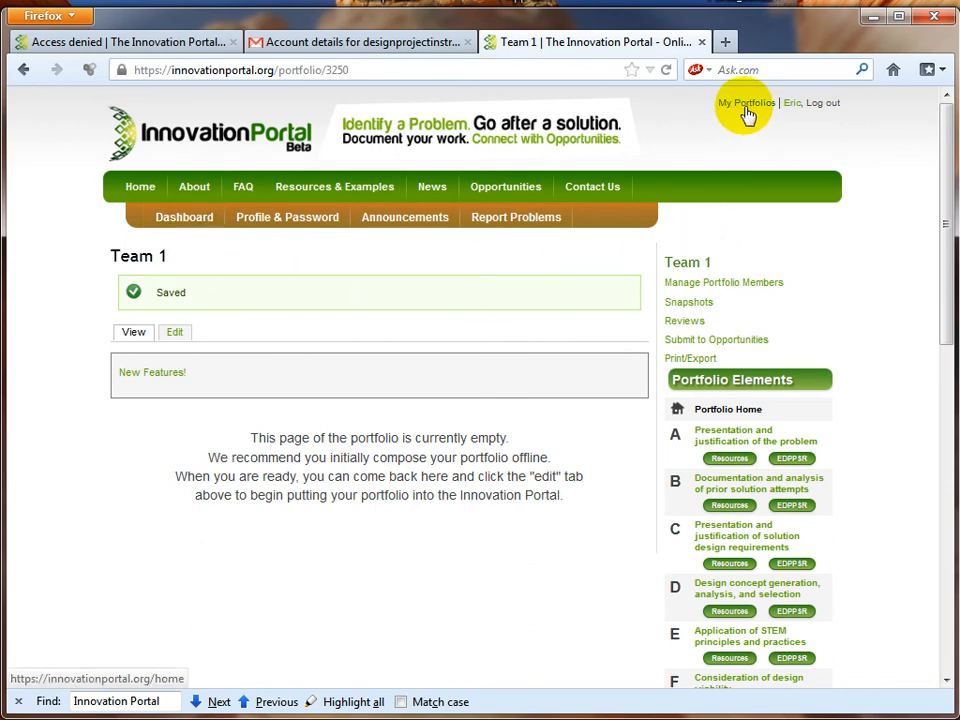
Step: Create a second portfolio titled 'Team 2', then return to the Dashboard showing both portfolios
click(183, 218)
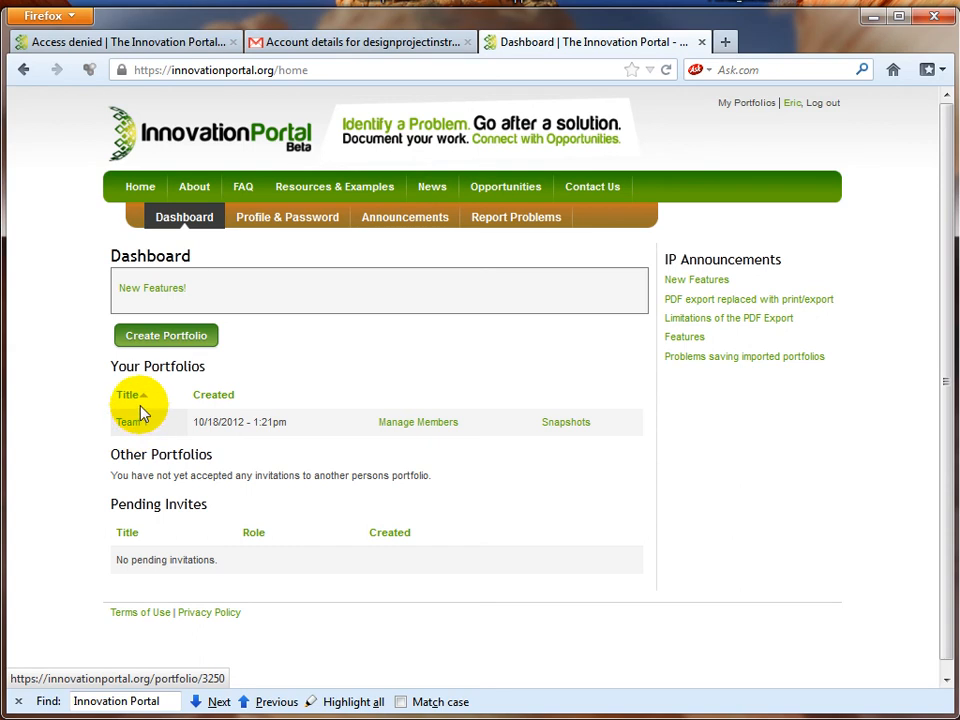
click(166, 339)
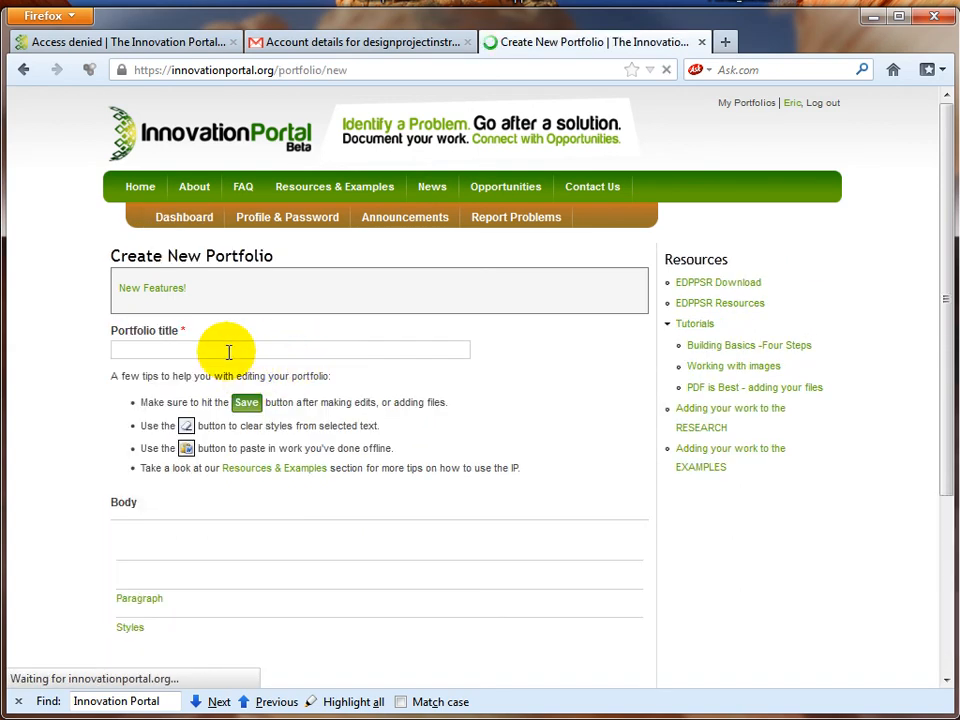
click(229, 349)
text(t)
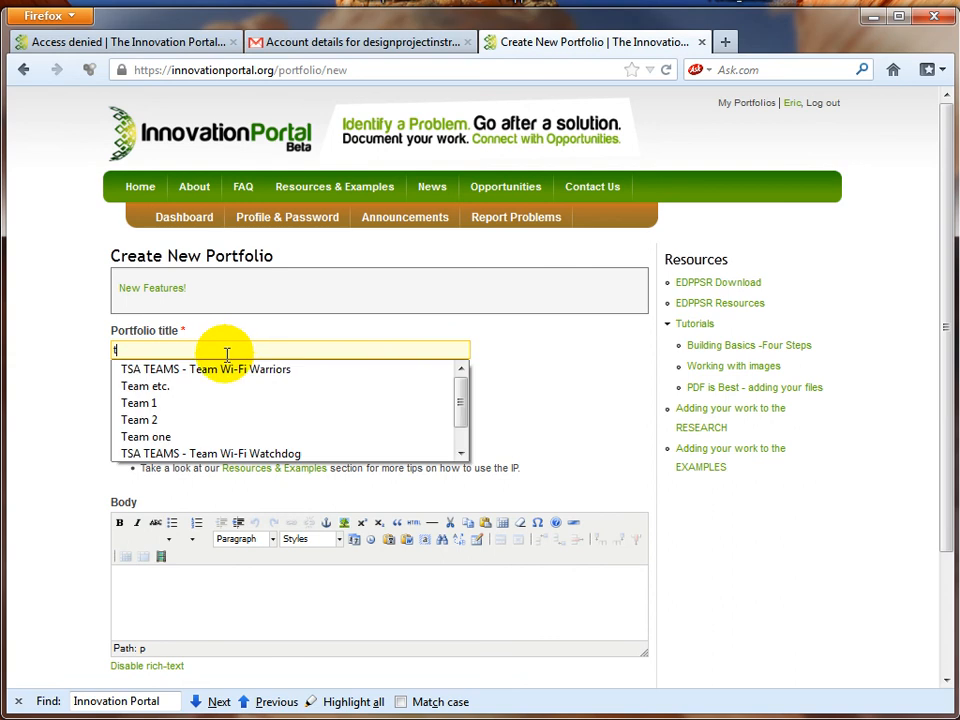
click(161, 420)
scroll(280, 553, down, 3)
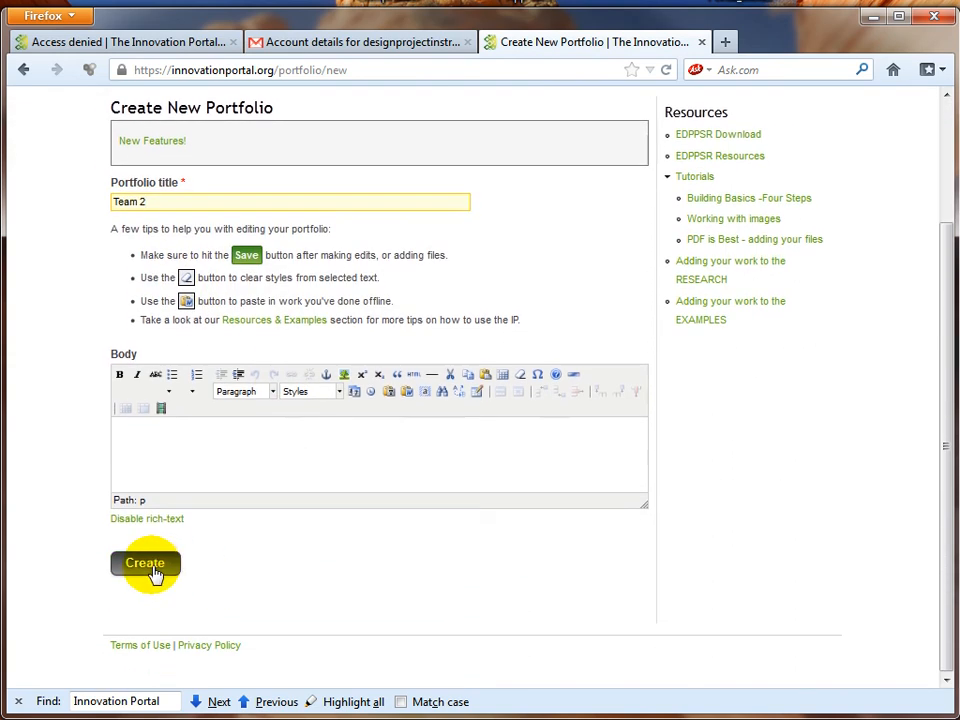
click(148, 567)
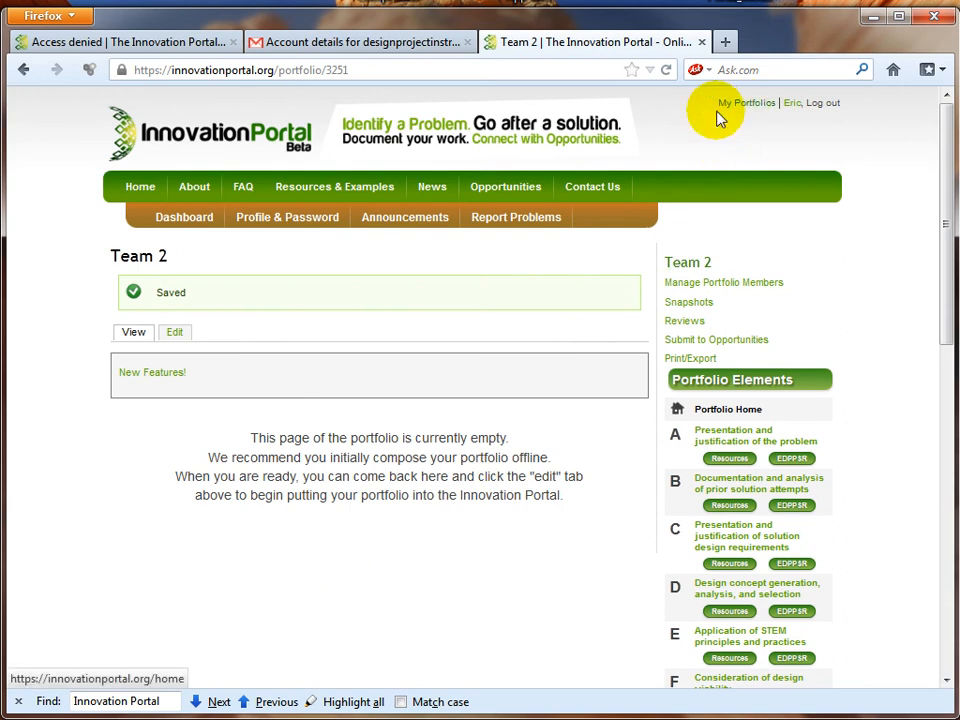
click(184, 222)
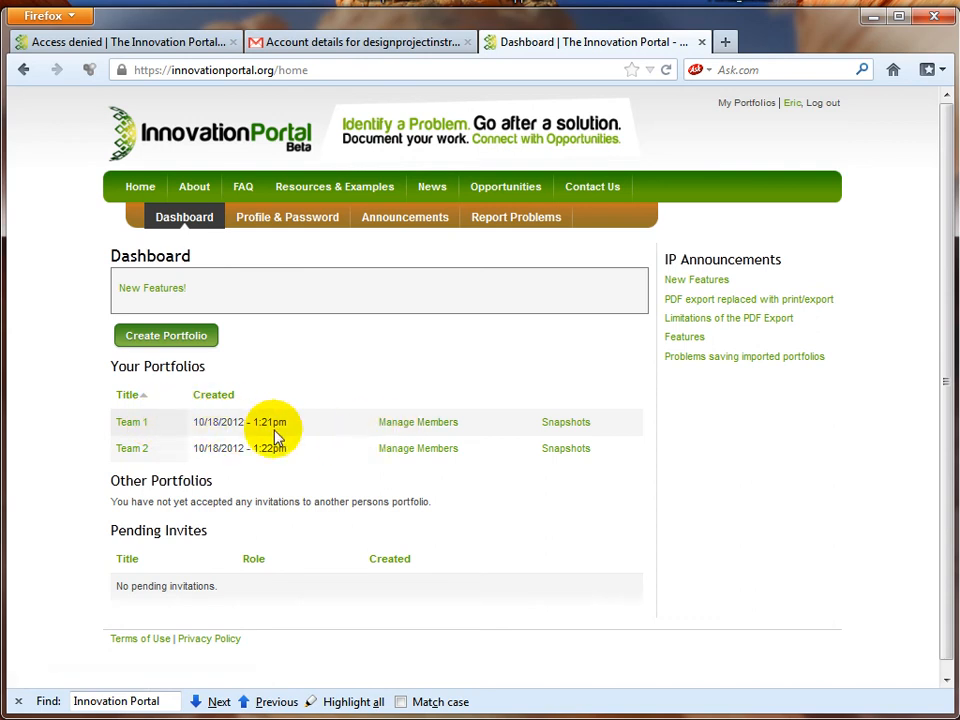
Step: Open Manage Members for the Team 1 portfolio
click(401, 432)
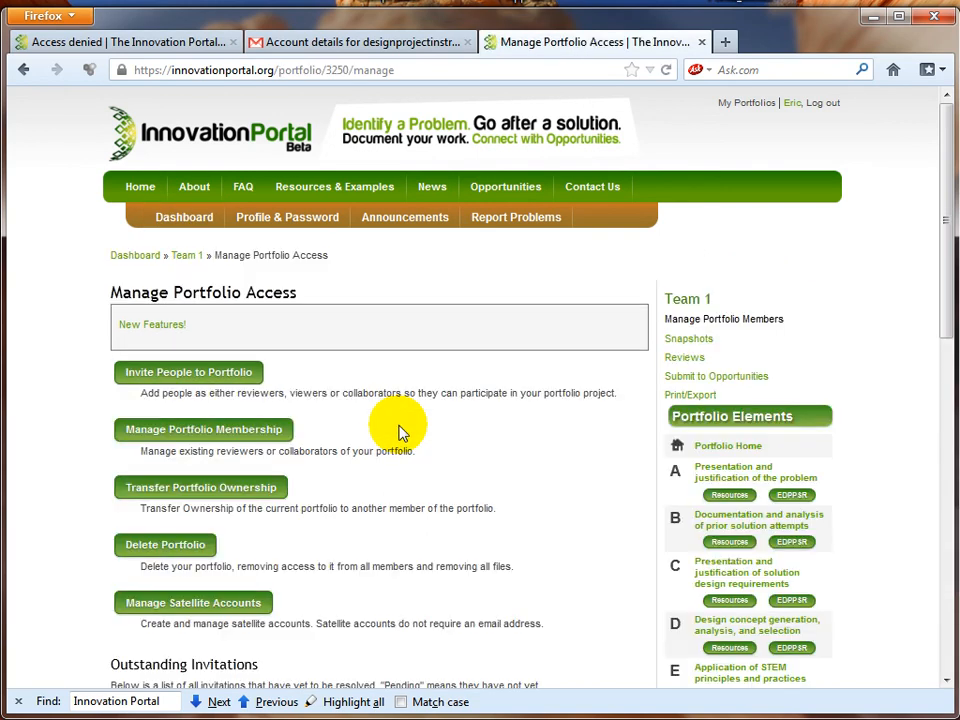
scroll(472, 467, down, 1)
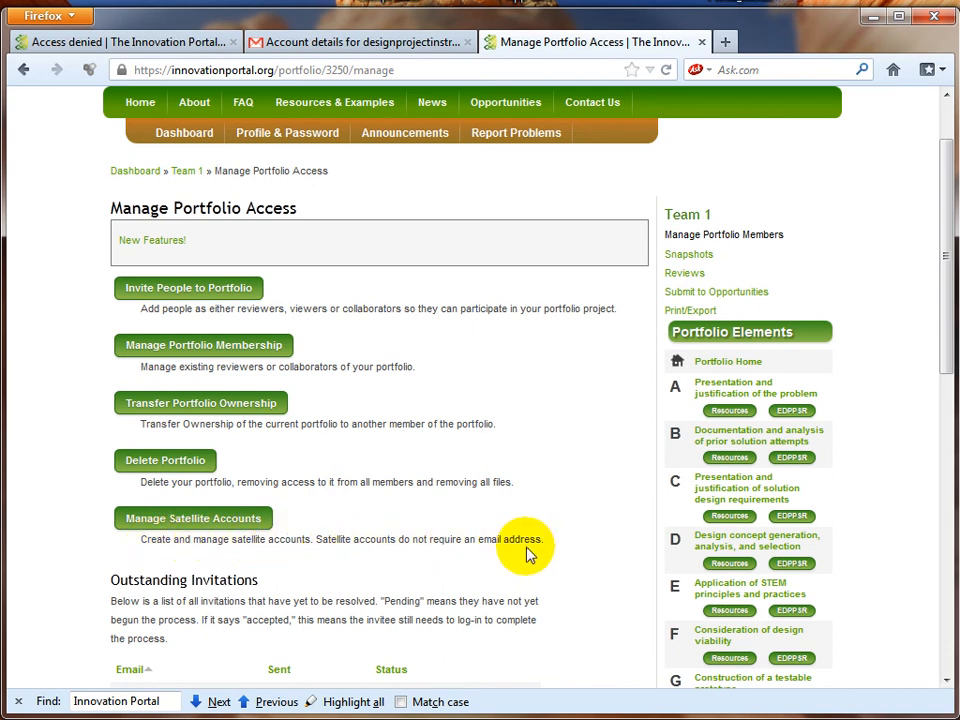
Step: Open Team 1's satellite account form and enter the student's first and last name
click(257, 523)
scroll(480, 529, down, 5)
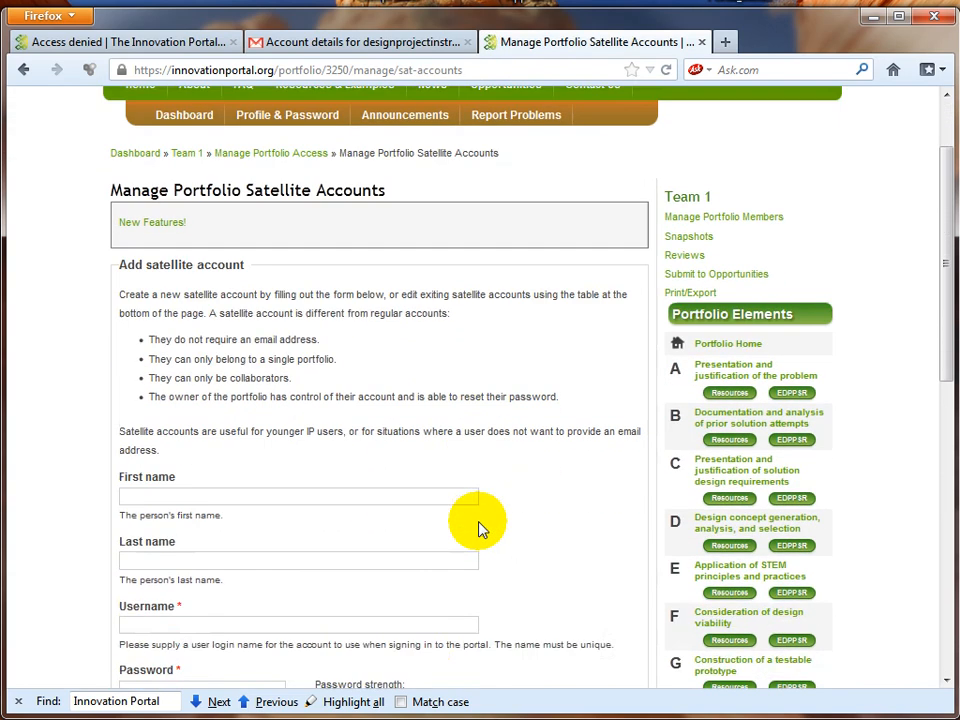
click(186, 347)
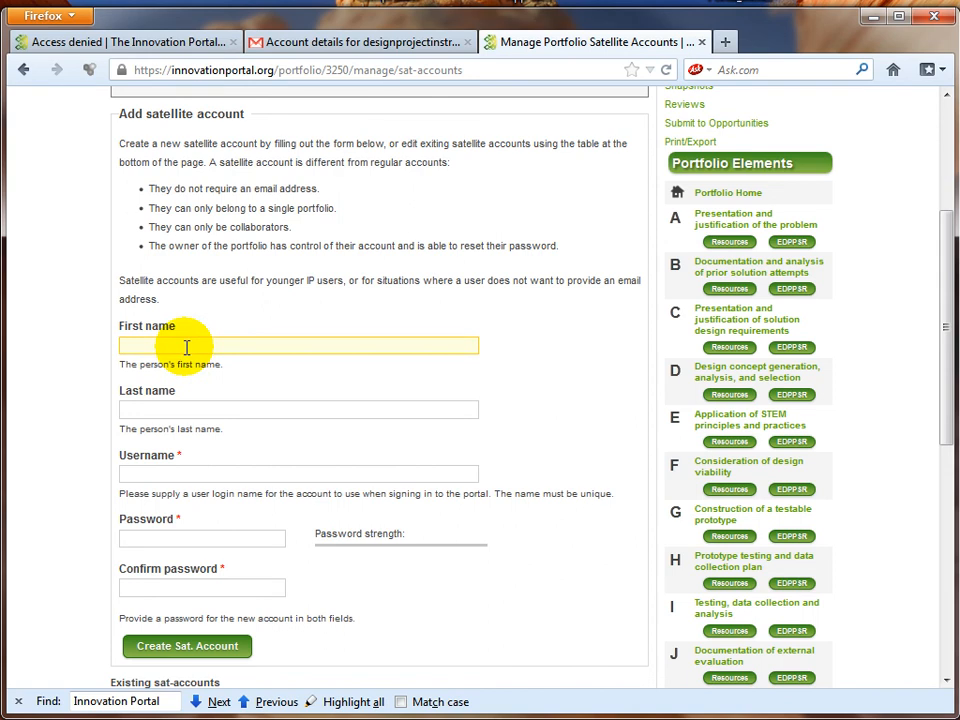
text(C)
click(178, 366)
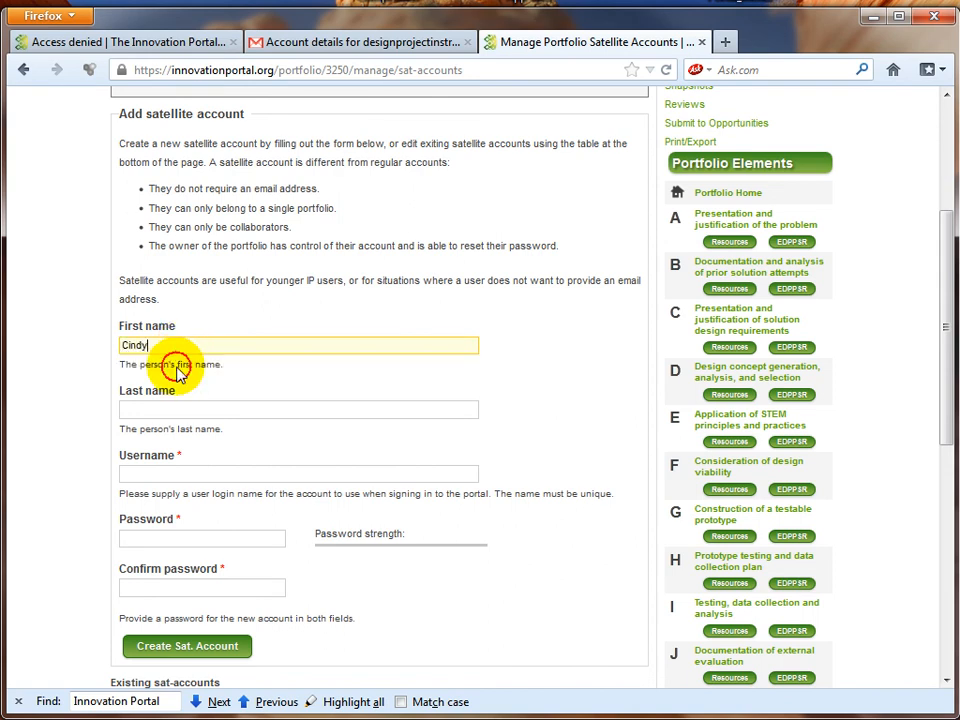
click(172, 408)
text(J)
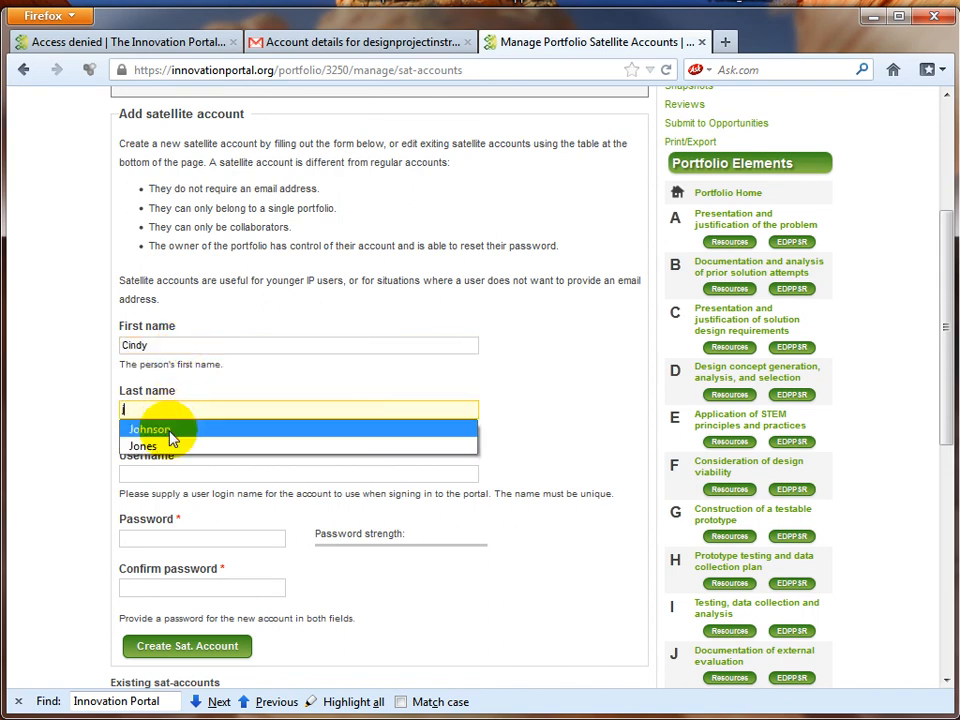
click(167, 449)
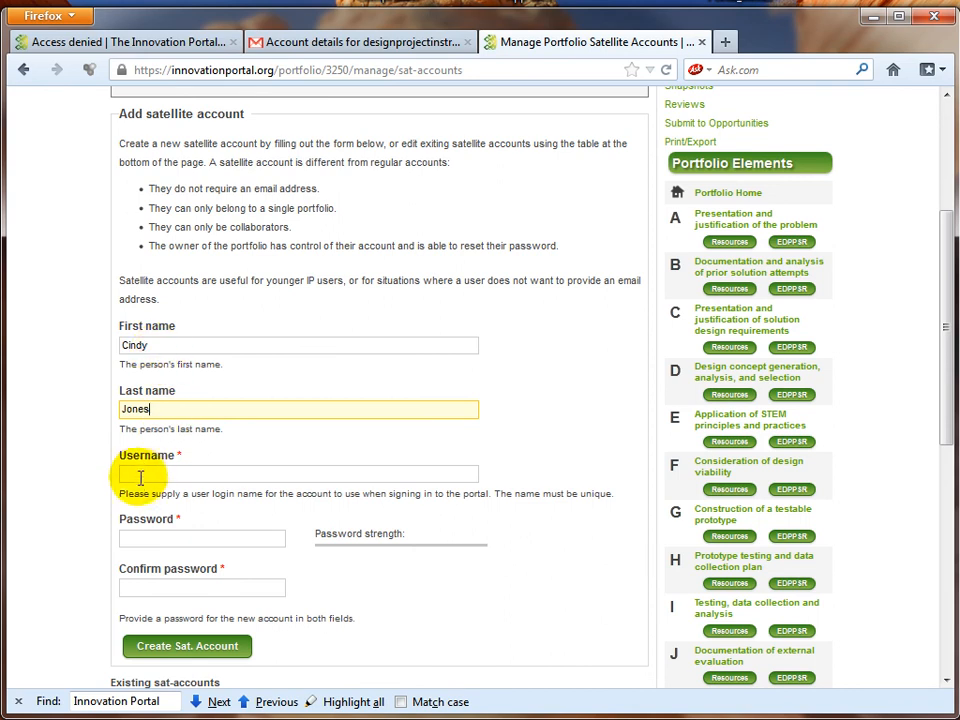
Step: Enter the student's username and a matching password and confirmation, then create the account
click(140, 474)
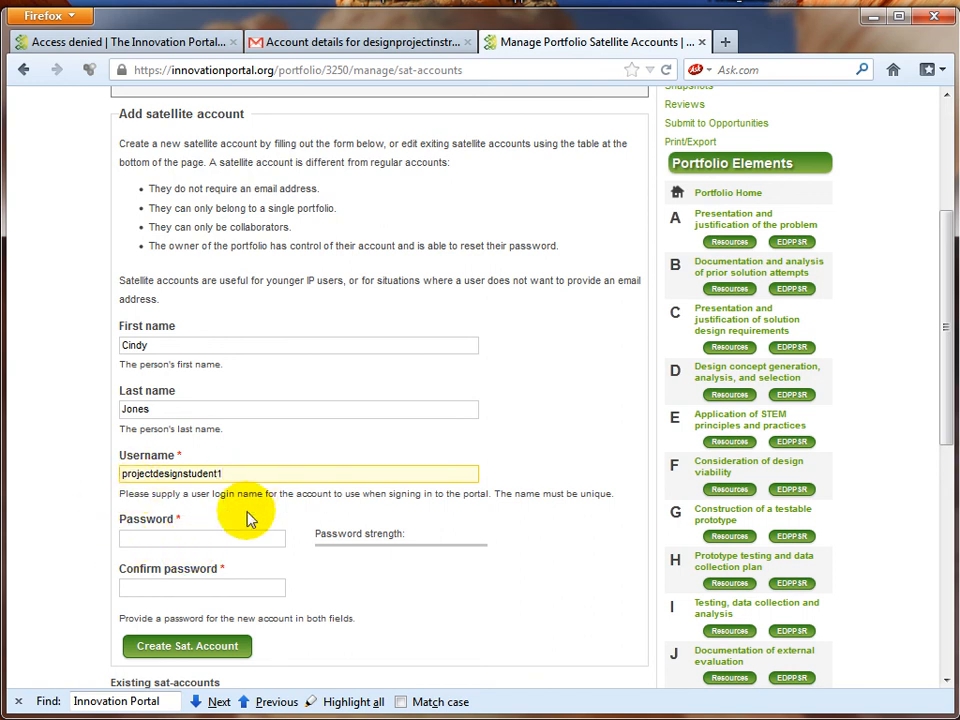
click(200, 537)
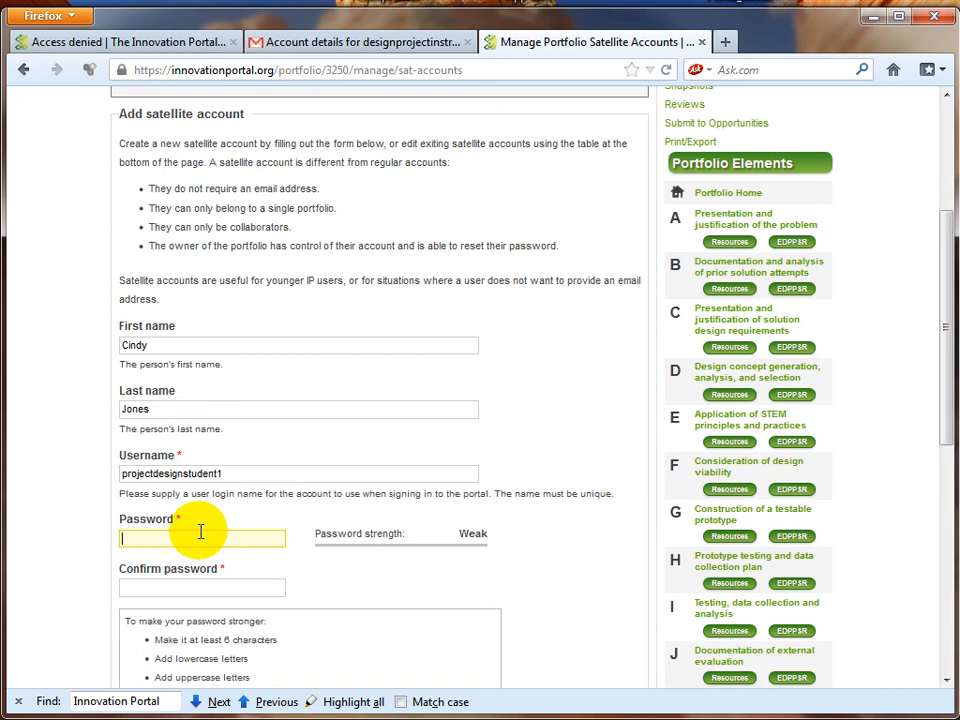
text(••••••)
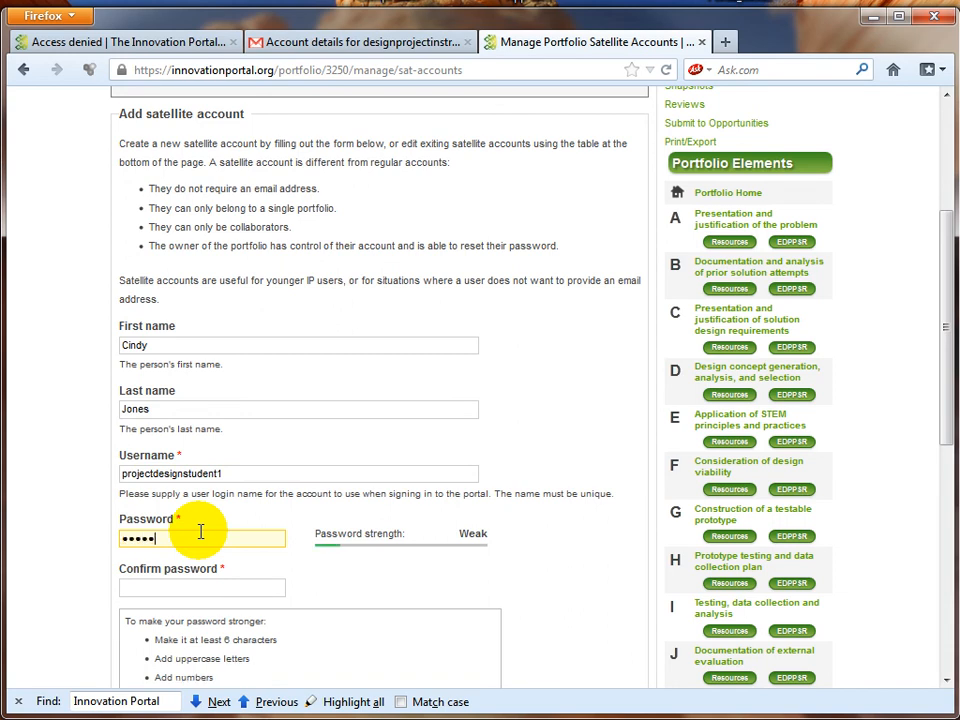
click(190, 593)
text(•••)
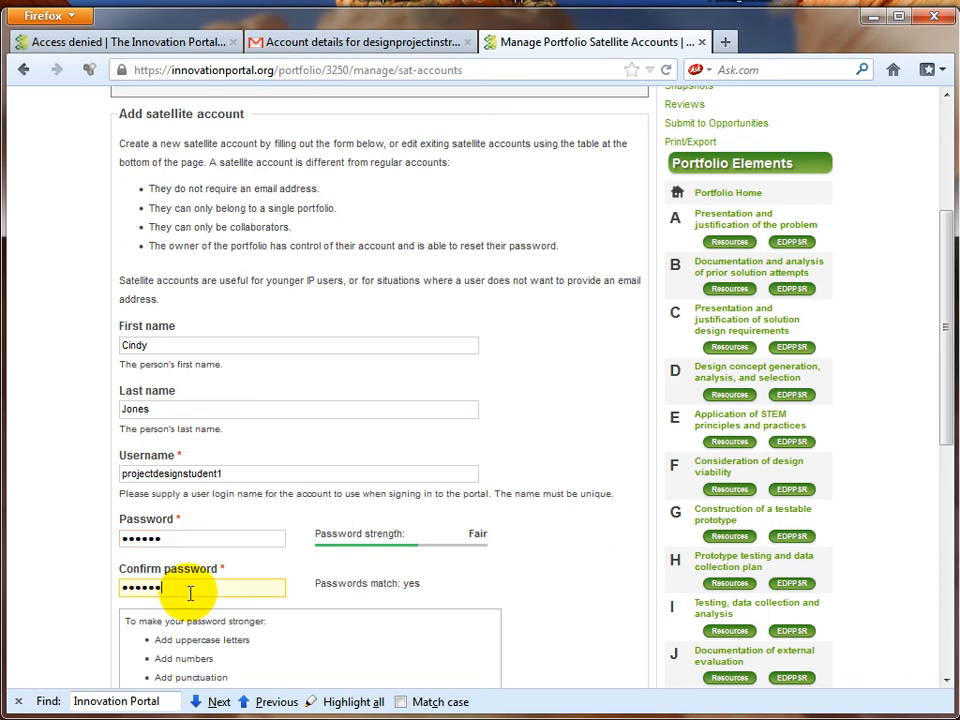
scroll(201, 591, down, 3)
click(204, 578)
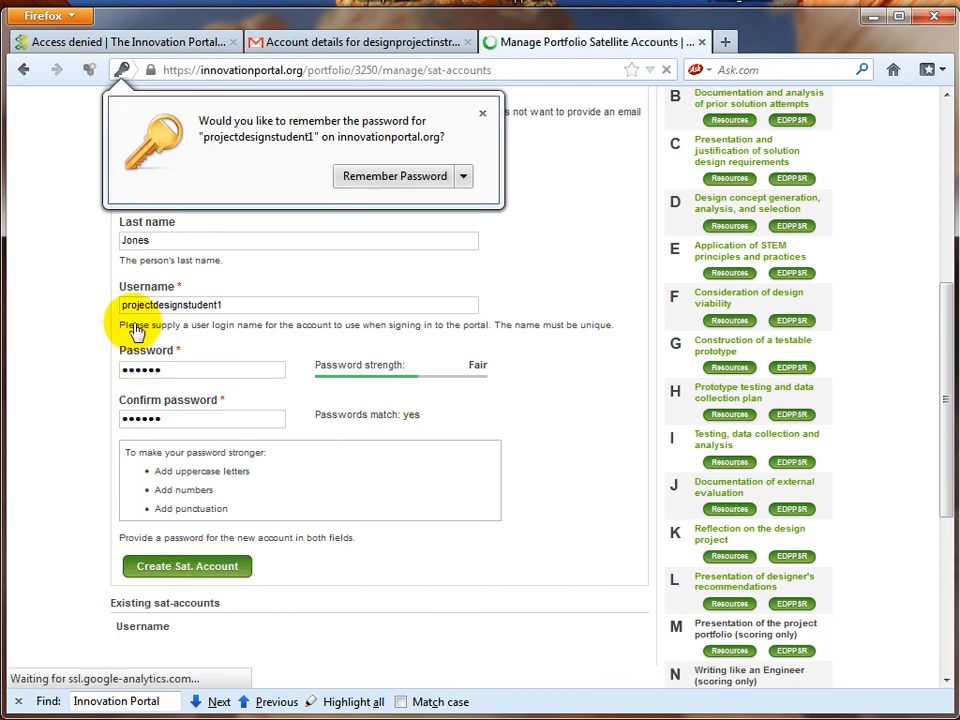
Step: Dismiss the save-password prompt and fill in the second student's first and last name
click(484, 113)
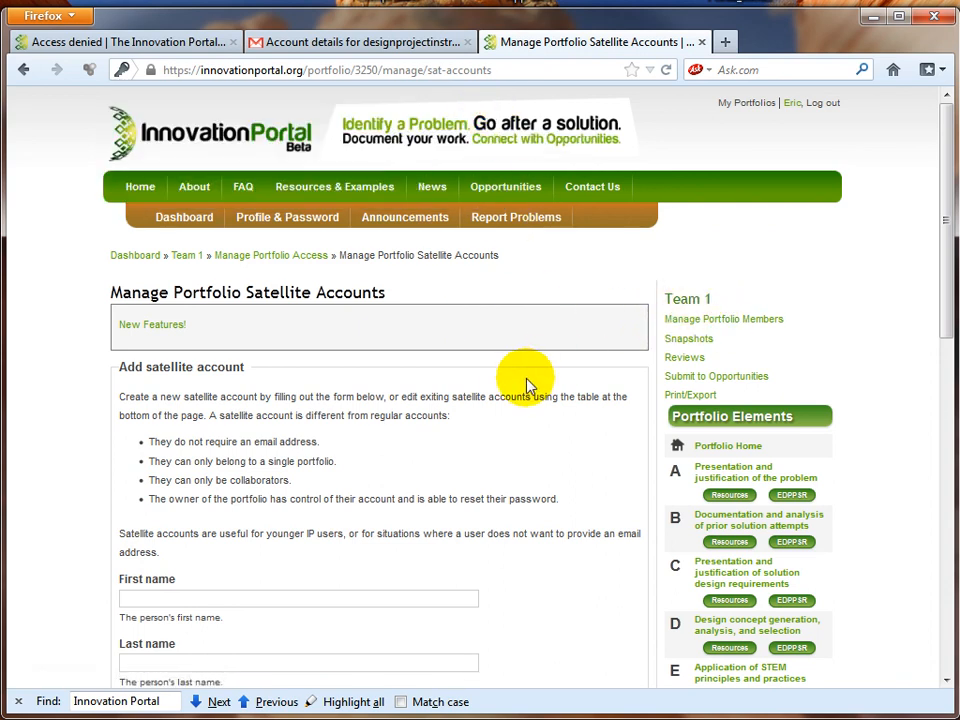
scroll(514, 390, down, 5)
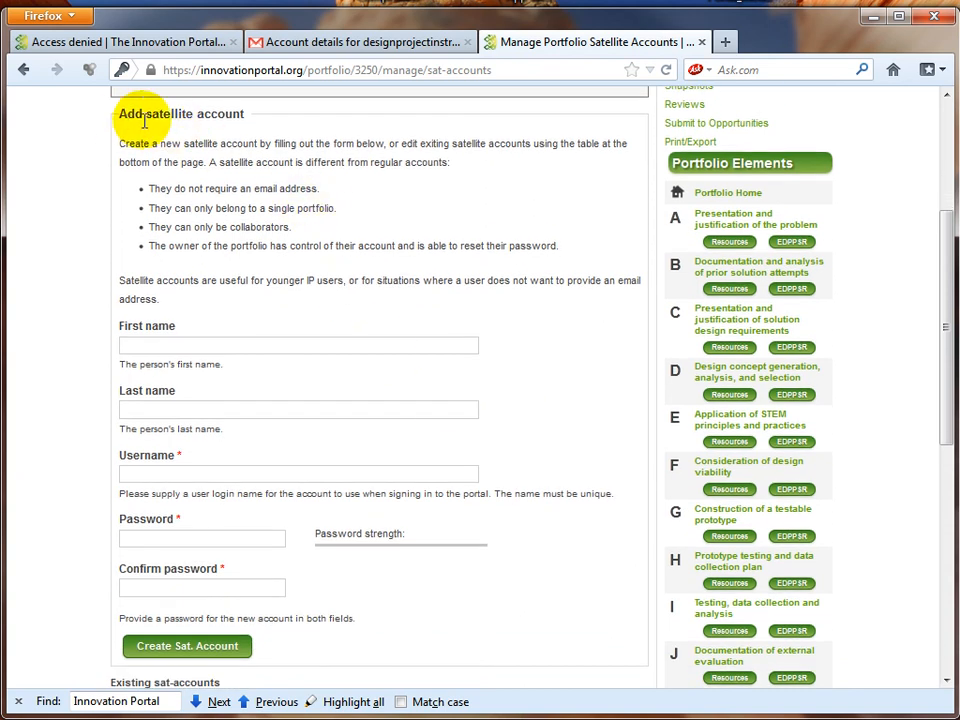
click(214, 347)
click(214, 347)
click(206, 368)
click(187, 409)
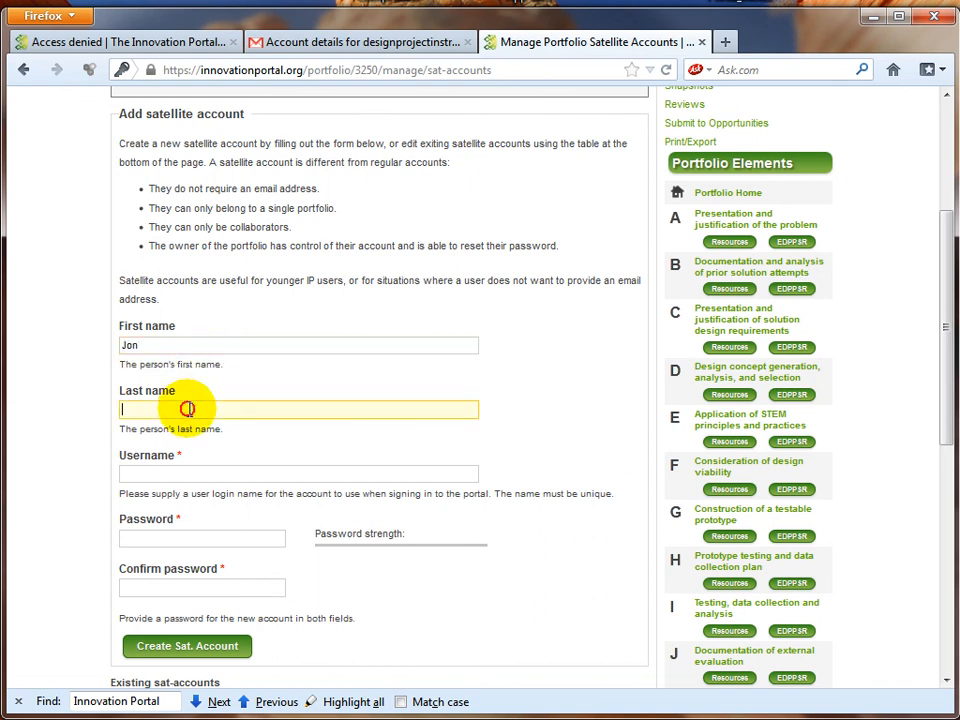
click(188, 409)
click(189, 448)
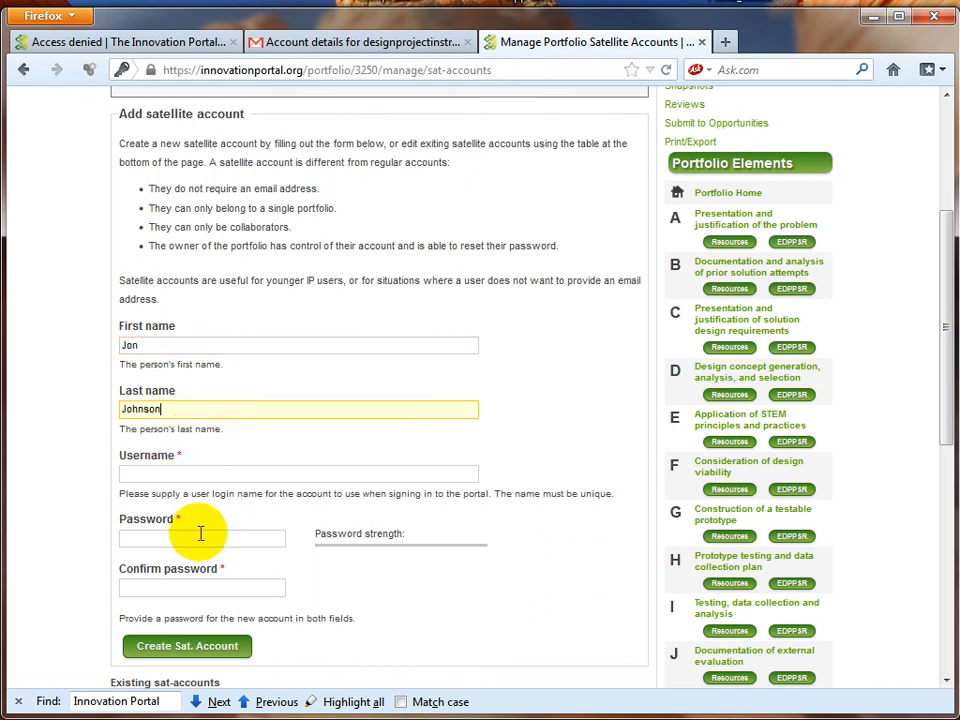
Step: Enter the second student's username and matching password, then create the satellite account
click(170, 475)
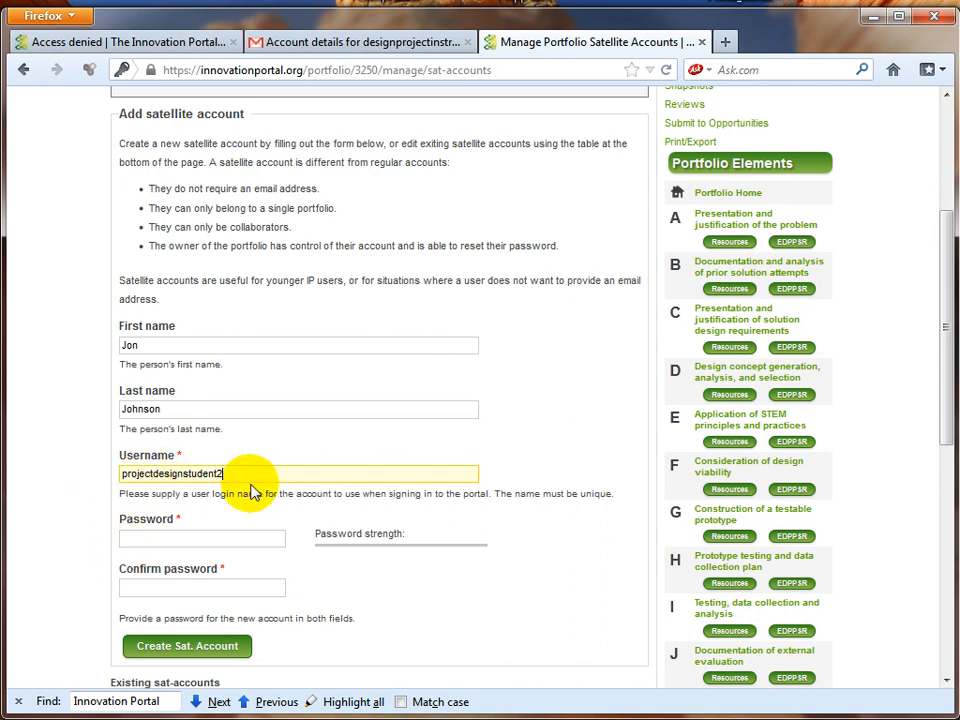
click(221, 537)
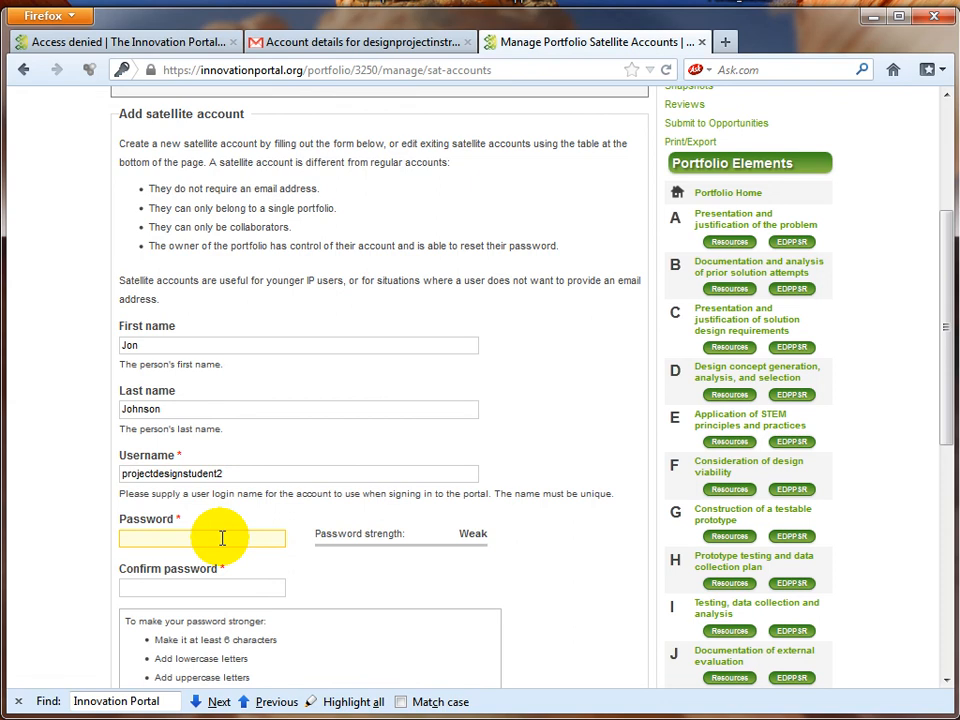
text(******)
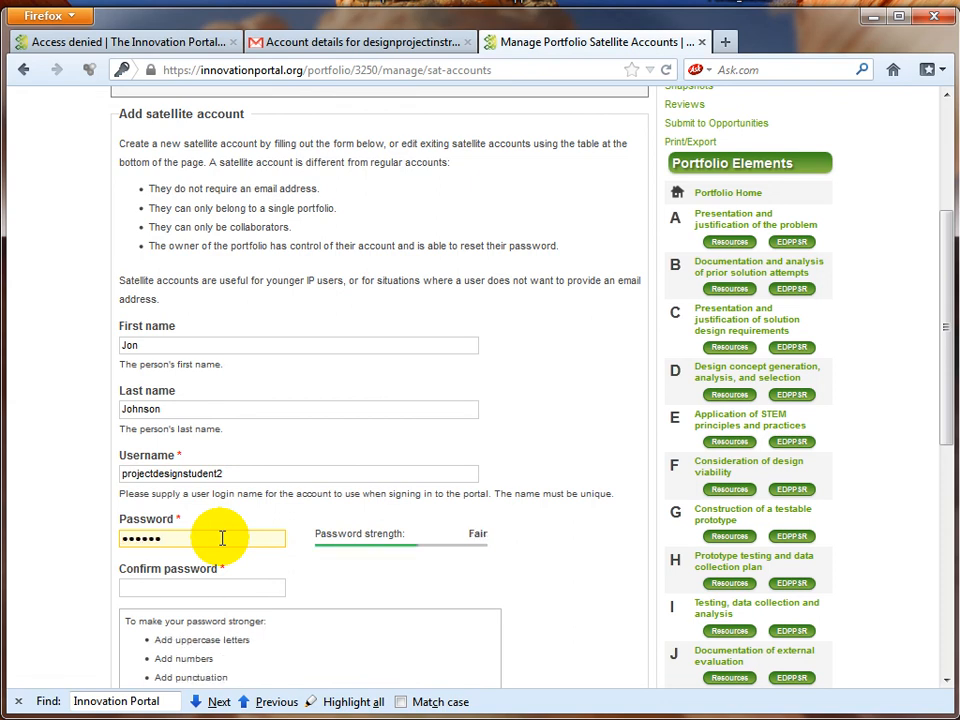
click(181, 586)
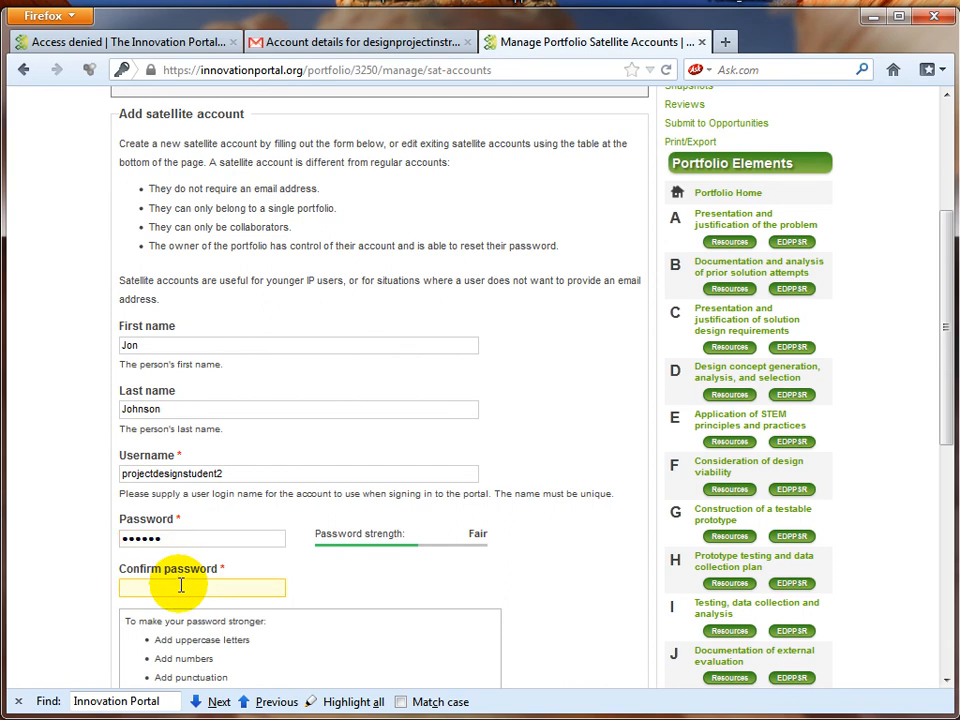
text(******)
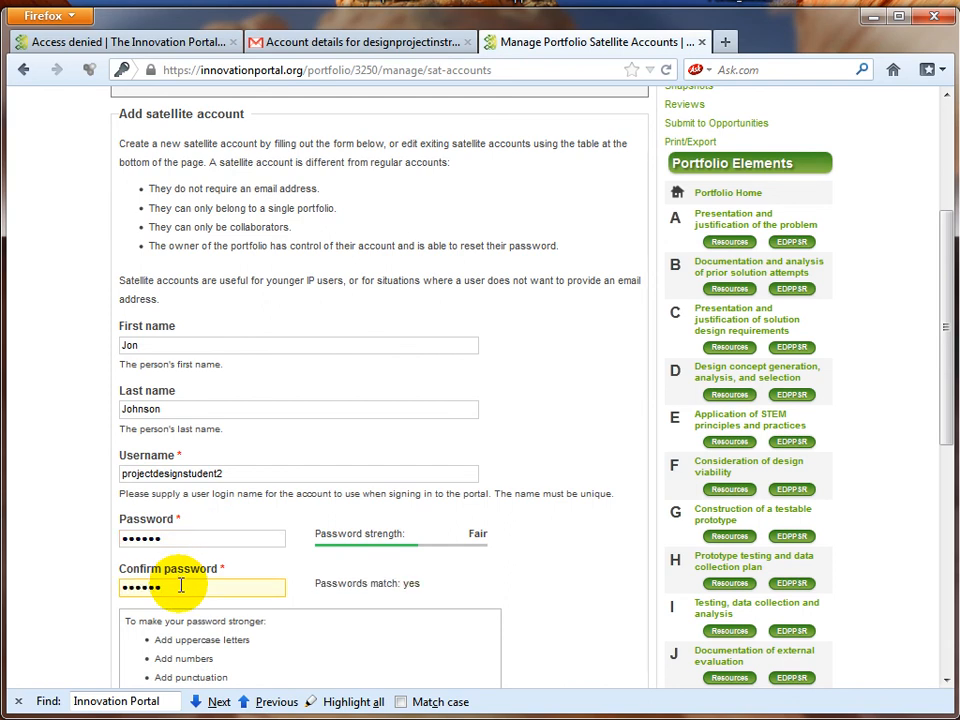
scroll(600, 560, down, 3)
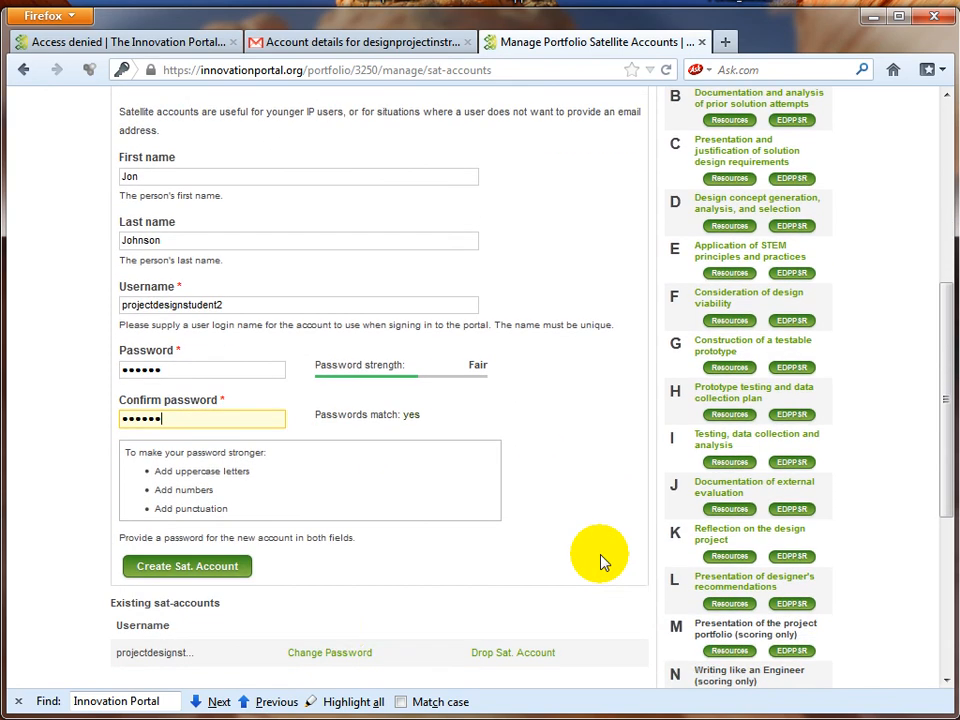
click(236, 578)
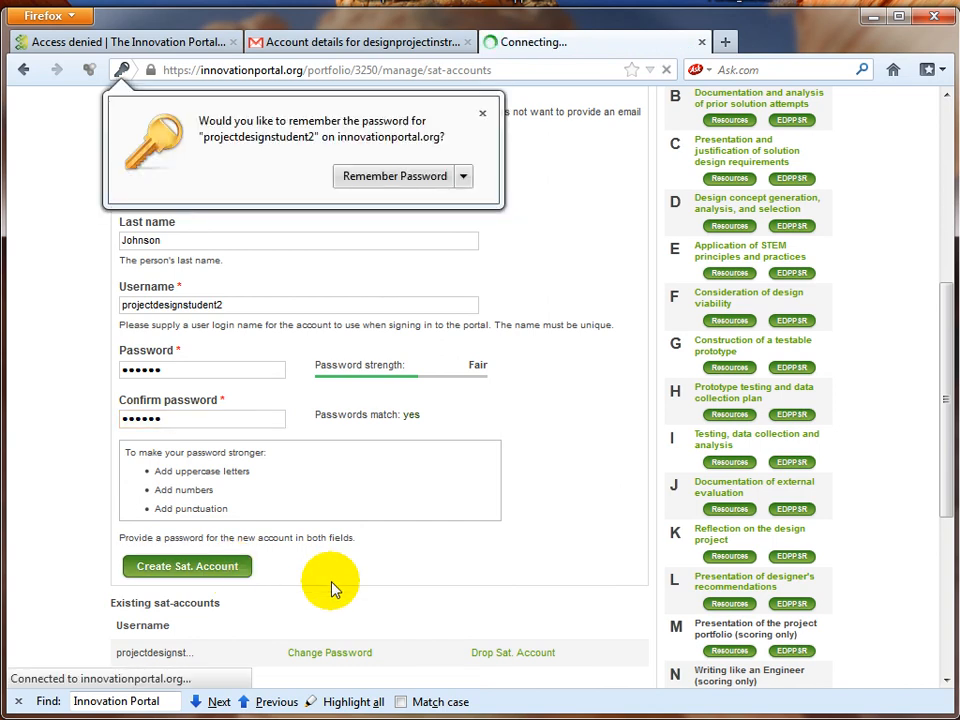
Step: Dismiss the password prompt and go to Team 1's portfolio access management page
click(484, 115)
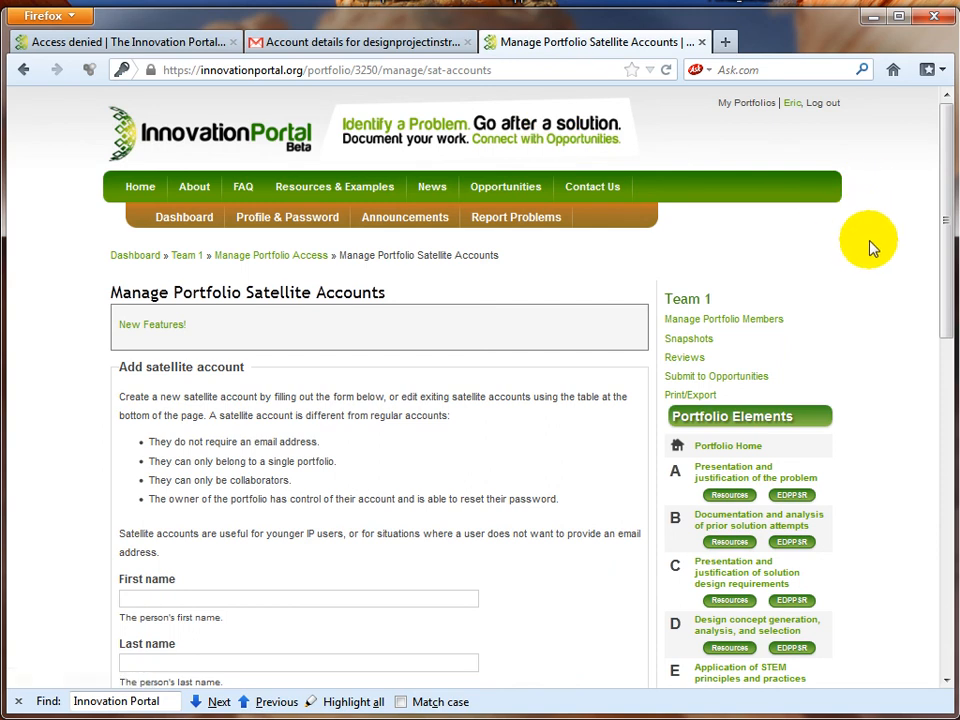
scroll(467, 407, down, 3)
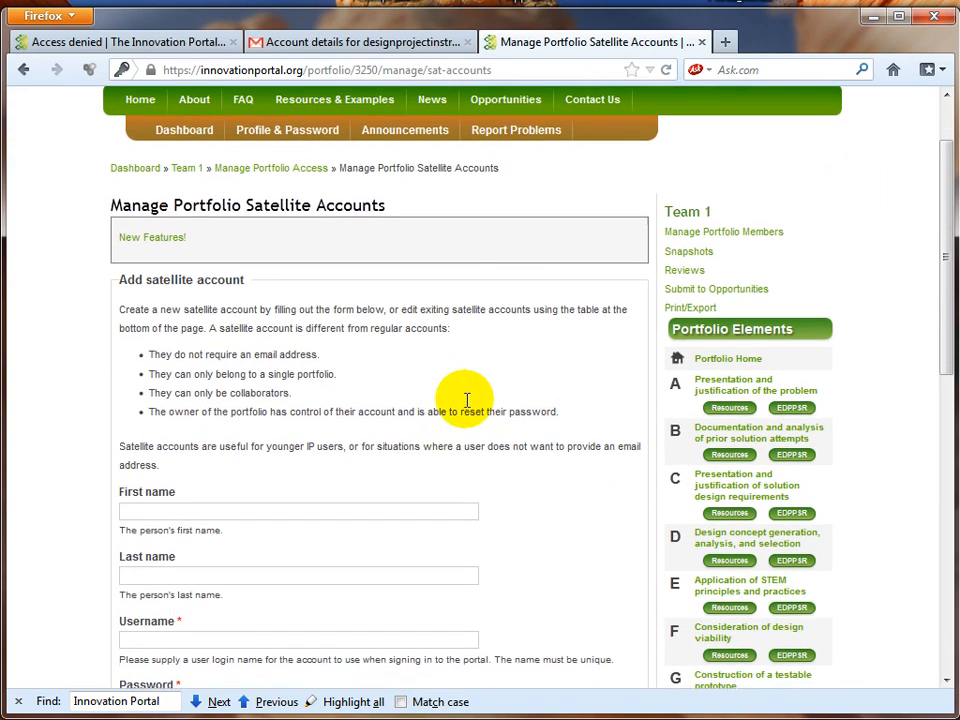
scroll(484, 508, up, 3)
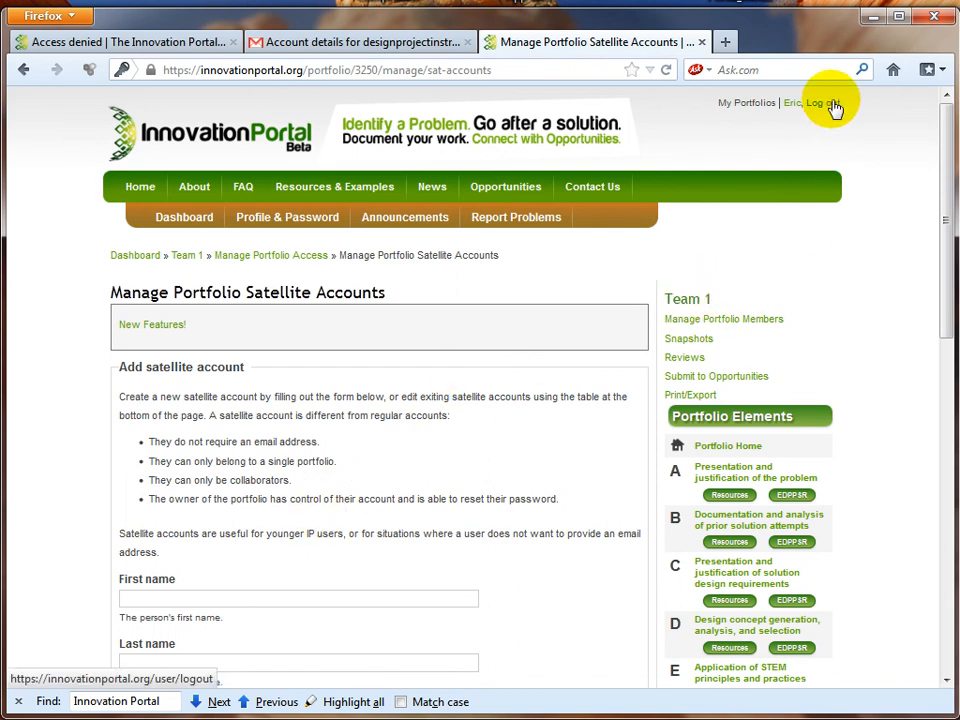
click(714, 322)
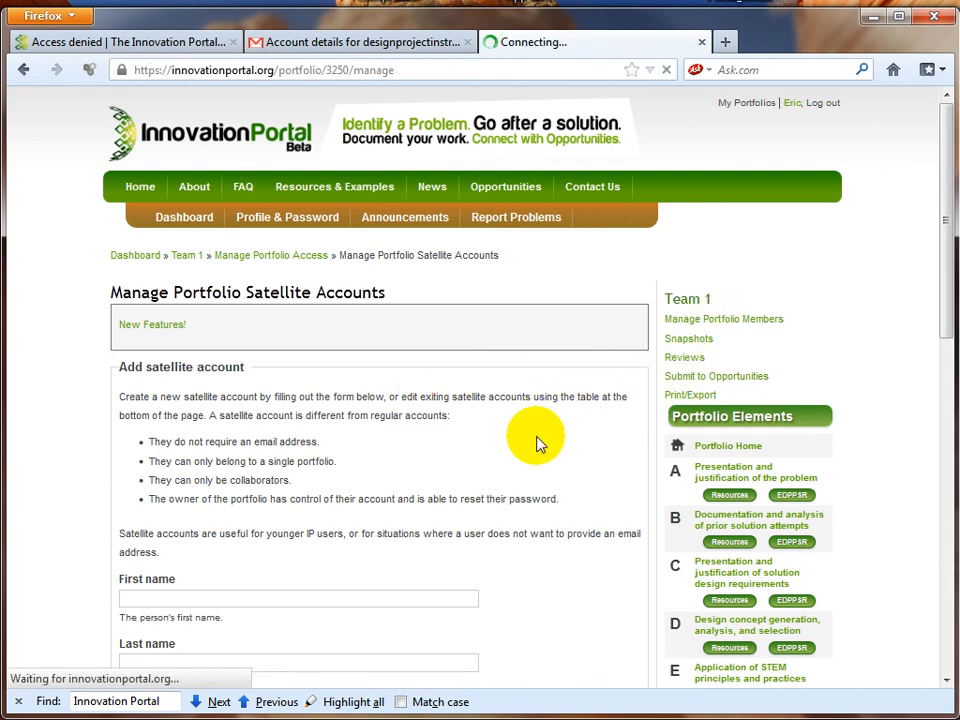
scroll(537, 443, down, 3)
scroll(537, 443, down, 4)
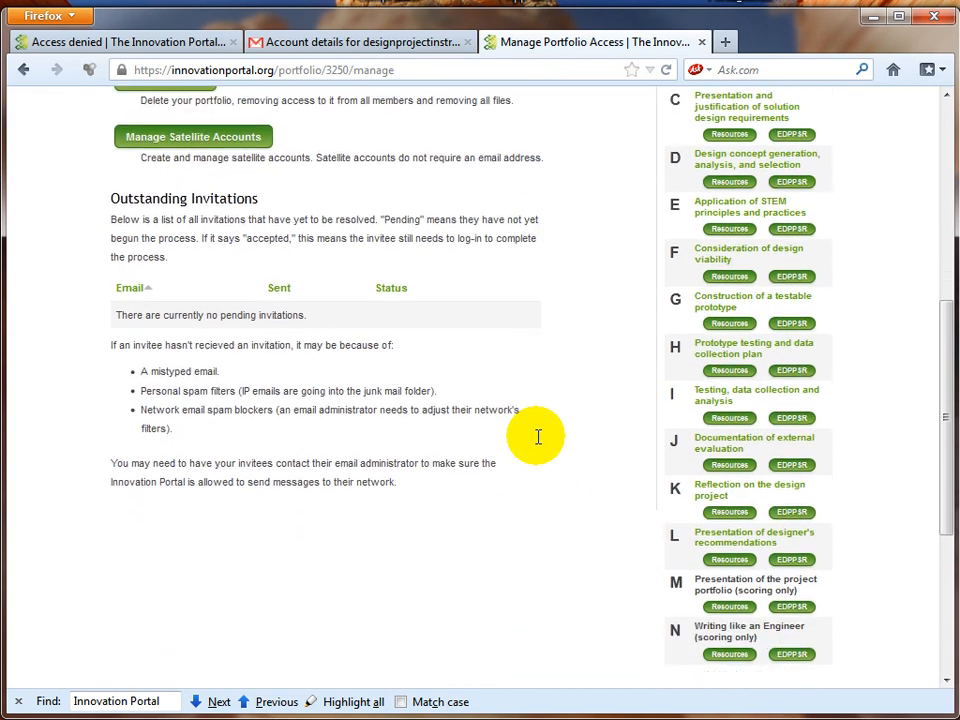
scroll(537, 443, up, 2)
scroll(537, 443, up, 1)
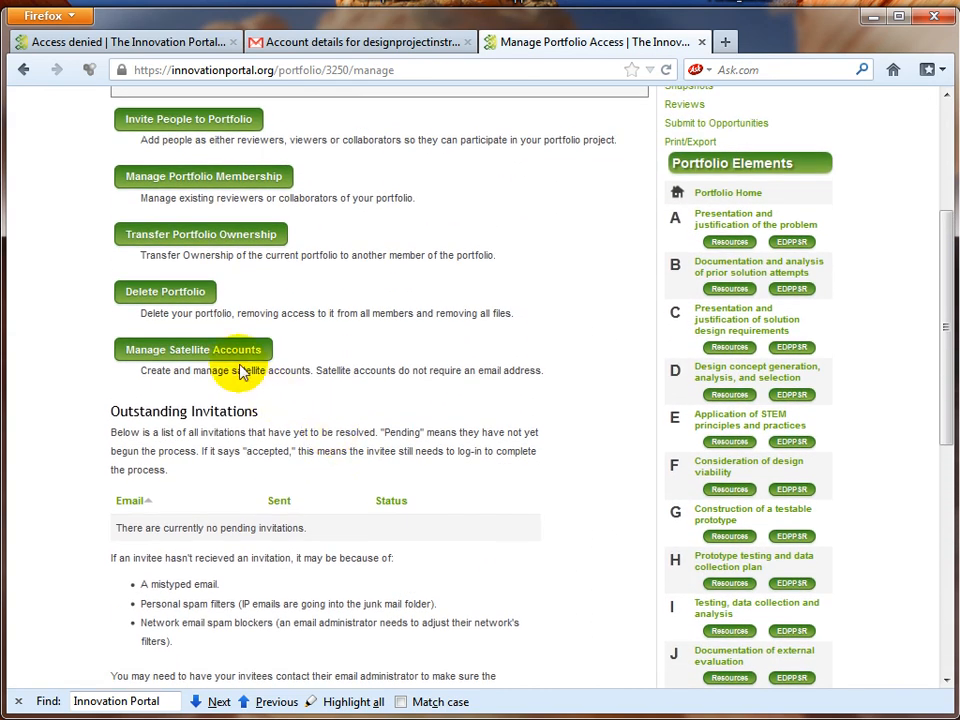
Step: Return to satellite account management and check both student accounts in the existing accounts table
click(240, 355)
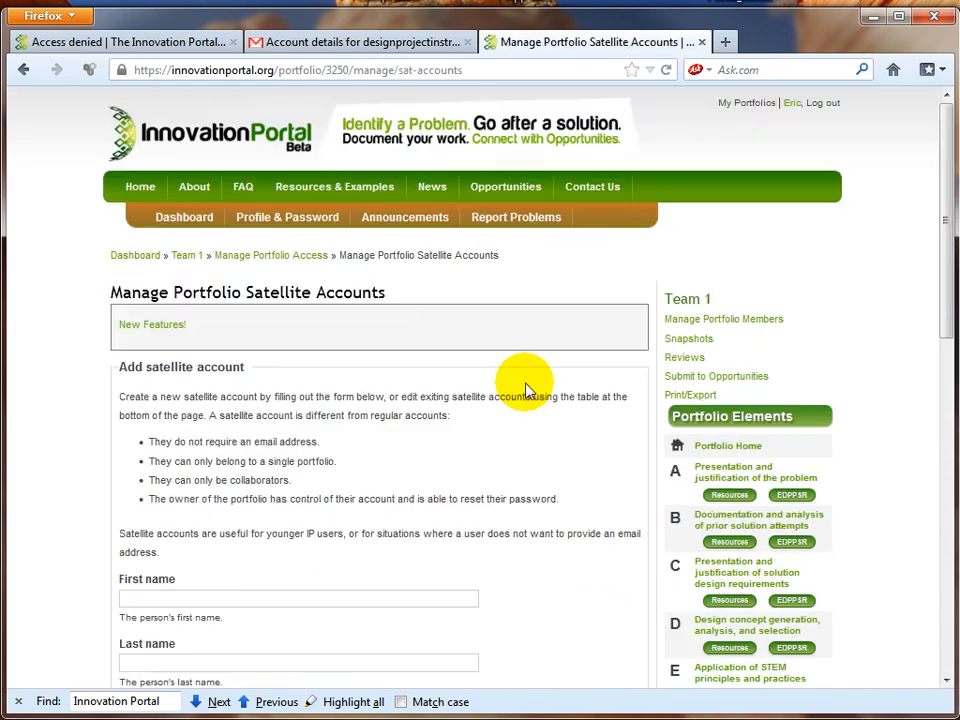
scroll(527, 380, down, 3)
scroll(530, 390, down, 4)
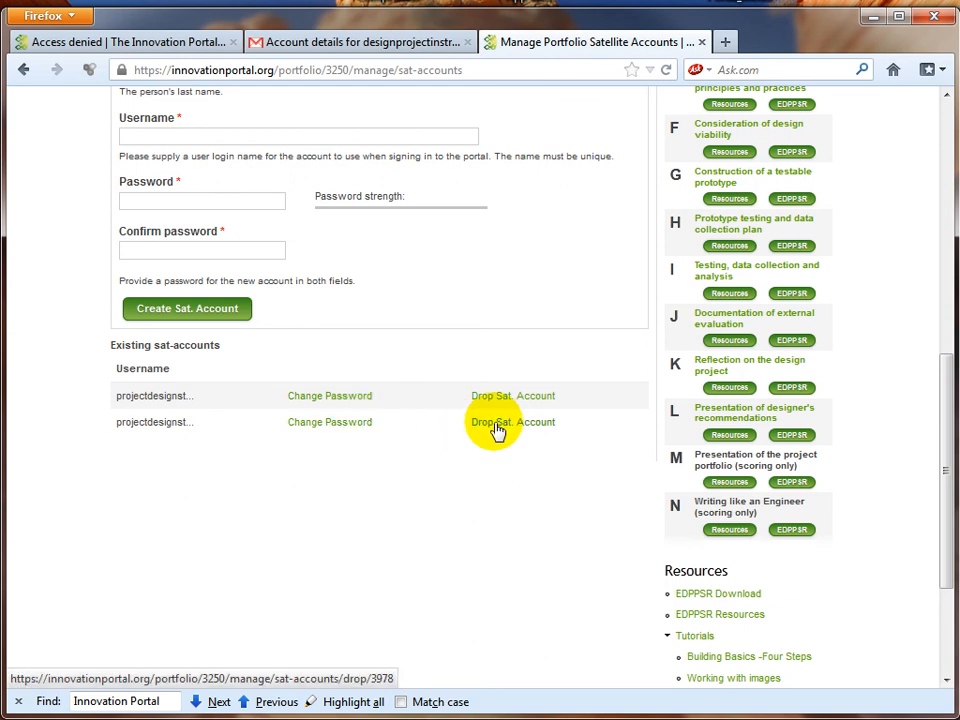
scroll(480, 432, up, 5)
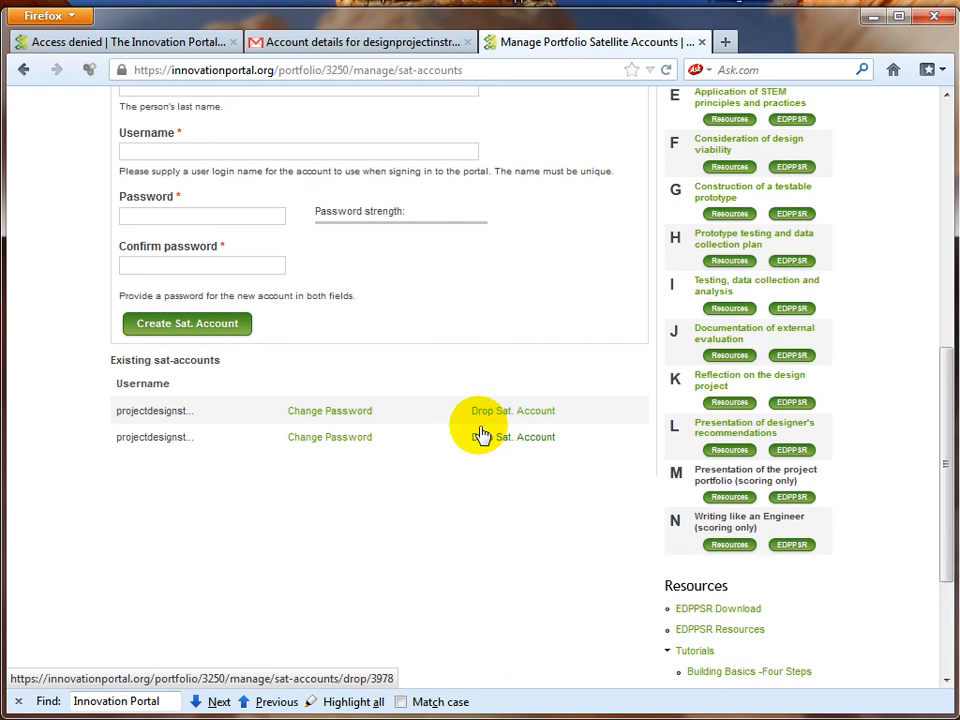
scroll(480, 432, up, 6)
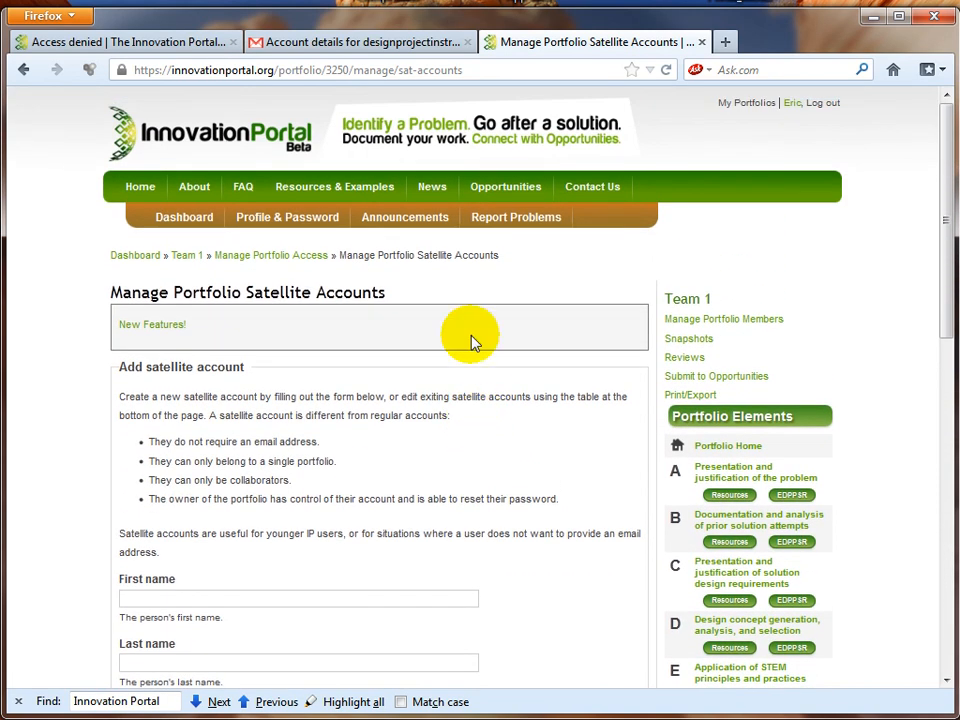
Step: Log out the instructor and sign in with the first satellite student's username and password
click(828, 100)
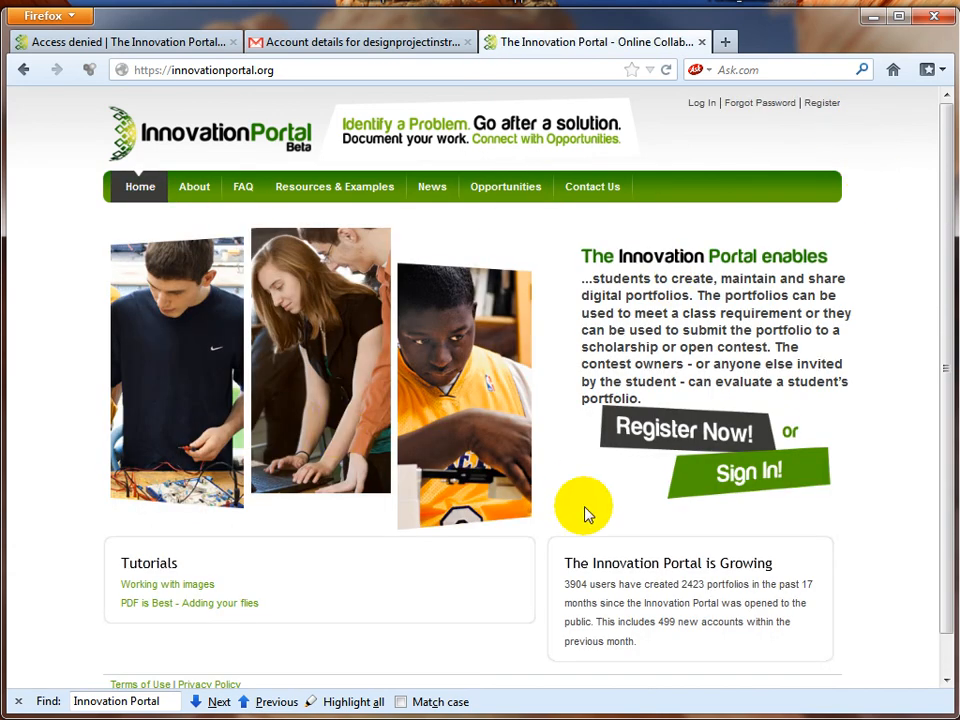
click(793, 489)
click(208, 315)
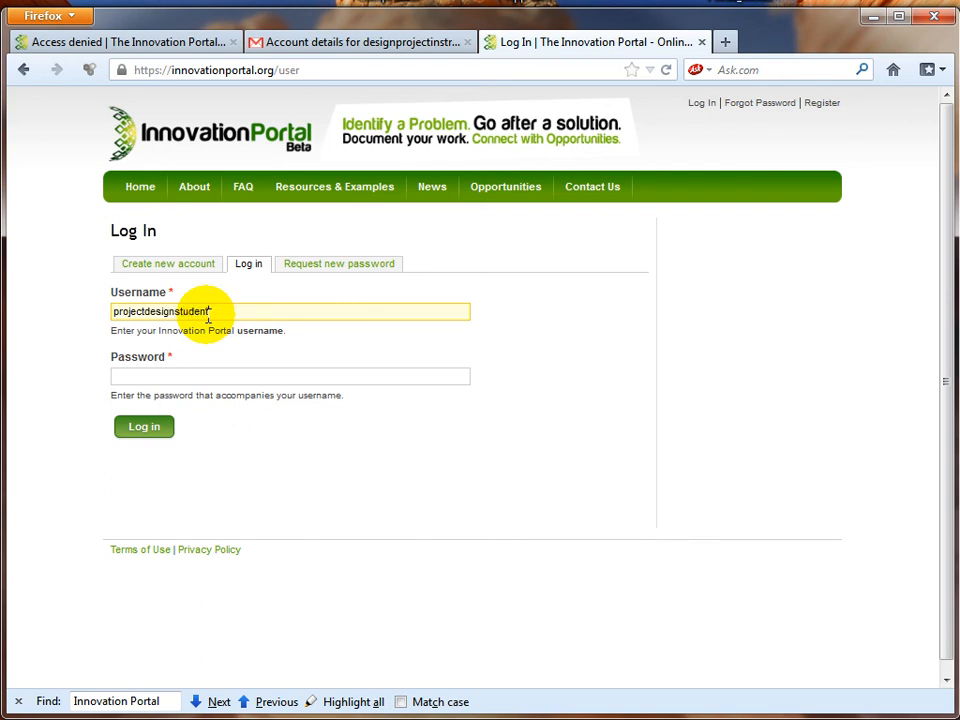
text(projectdesignstudent1)
click(190, 375)
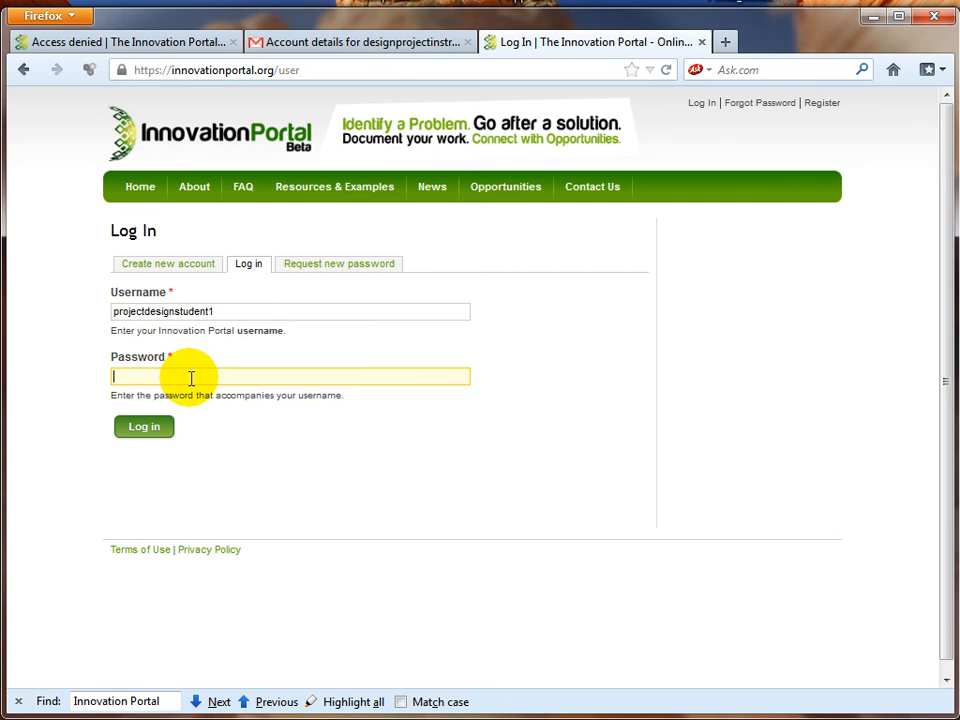
click(143, 427)
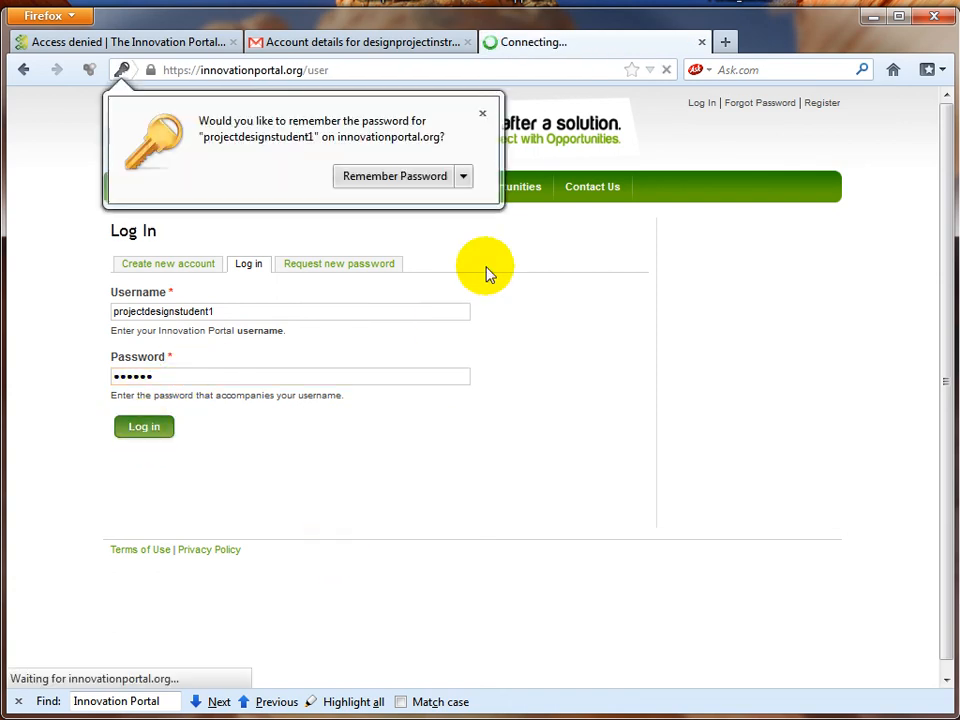
click(483, 112)
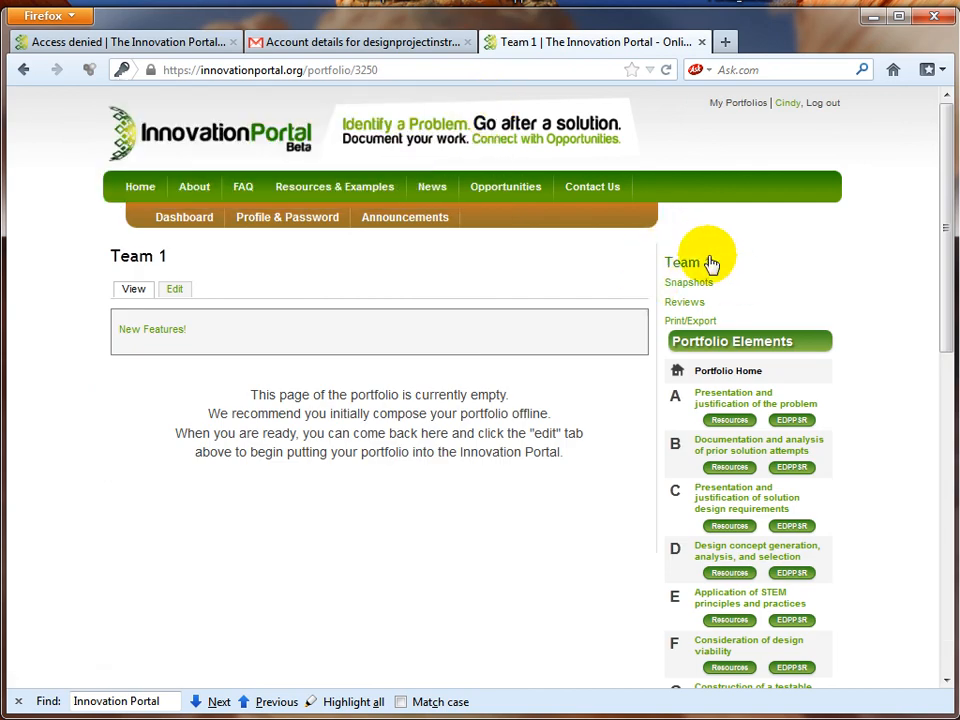